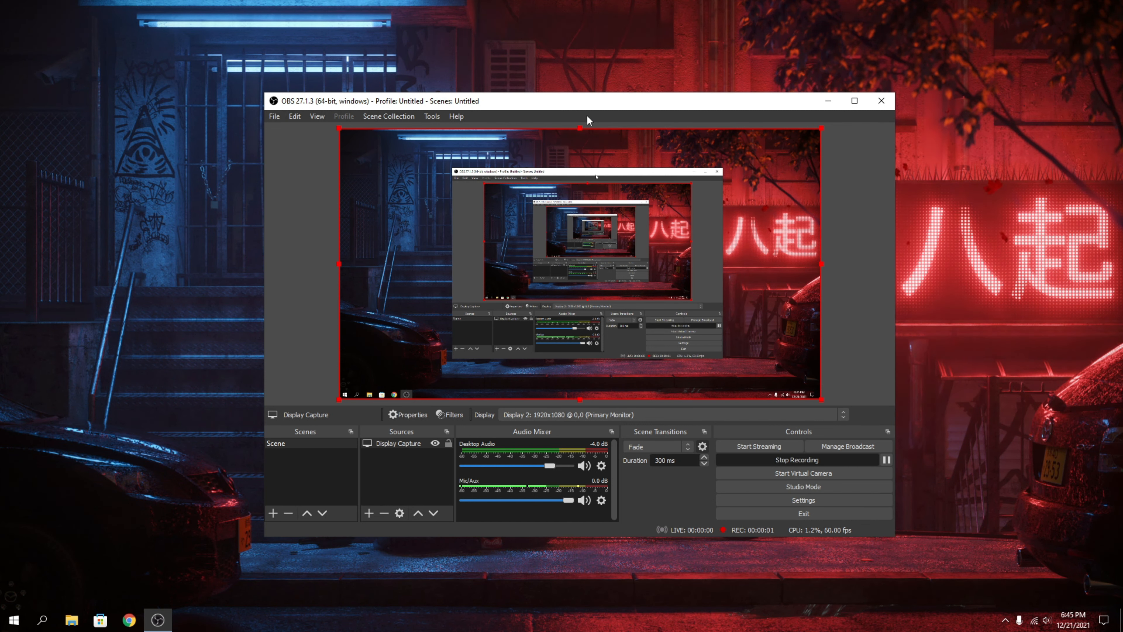
Open the OBS settings and look through the General options, from output to studio mode.
{"action": "mouse_move", "coordinate": [606, 98]}
{"action": "left_mouse_down"}
{"action": "mouse_move", "coordinate": [608, 66]}
{"action": "mouse_move", "coordinate": [597, 93]}
{"action": "mouse_move", "coordinate": [613, 89]}
{"action": "left_mouse_up"}
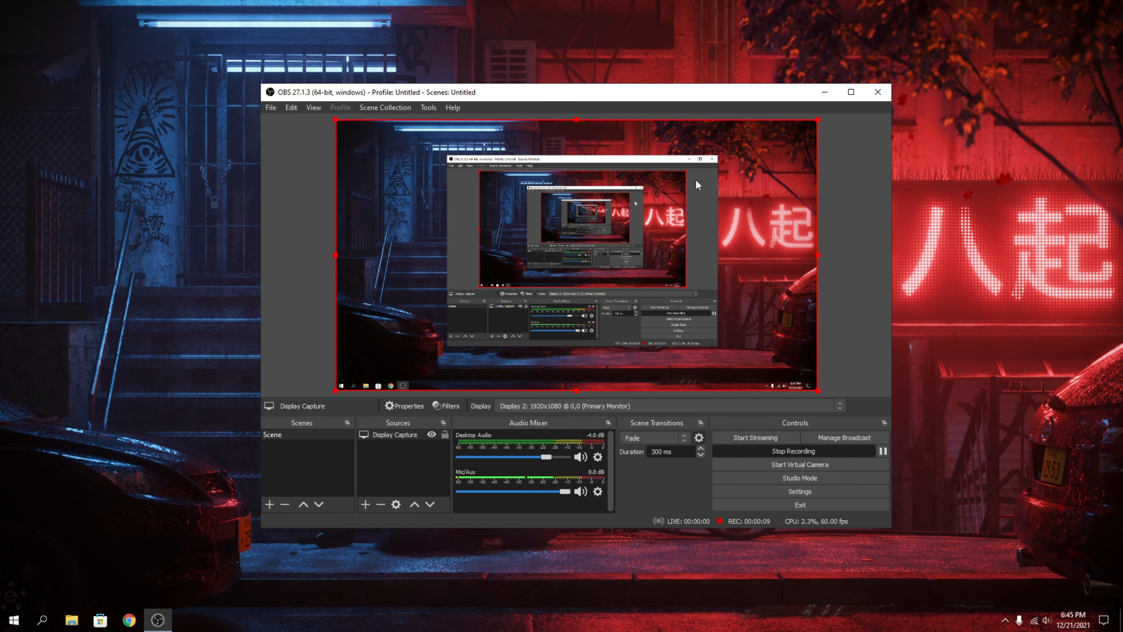
{"action": "left_click", "coordinate": [798, 490]}
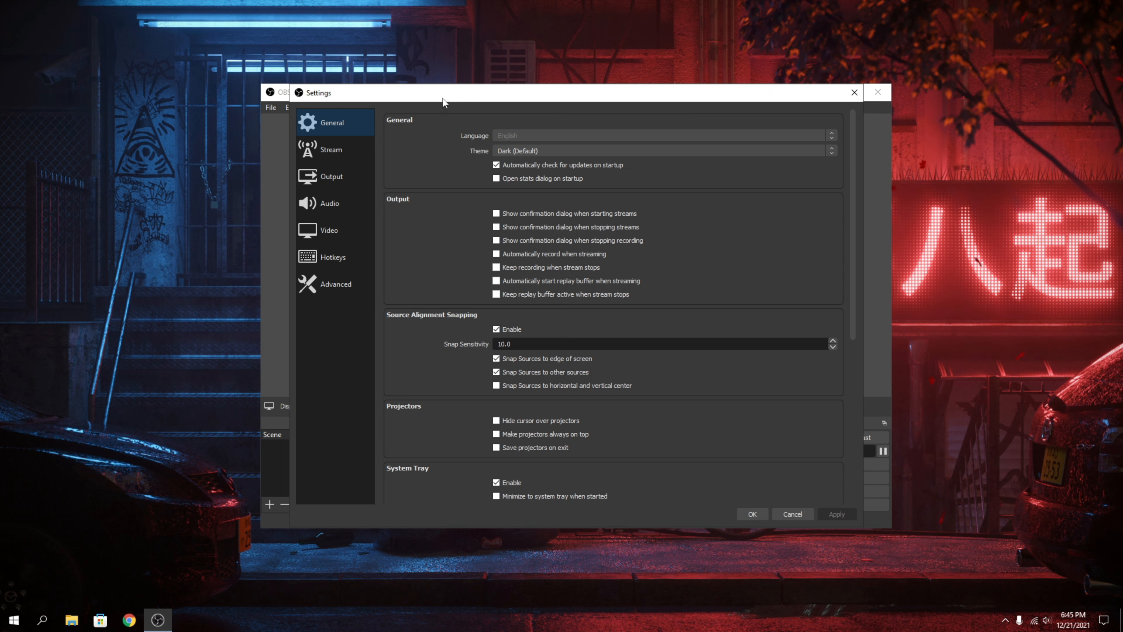
{"action": "left_click_drag", "start_coordinate": [442, 97], "coordinate": [439, 101]}
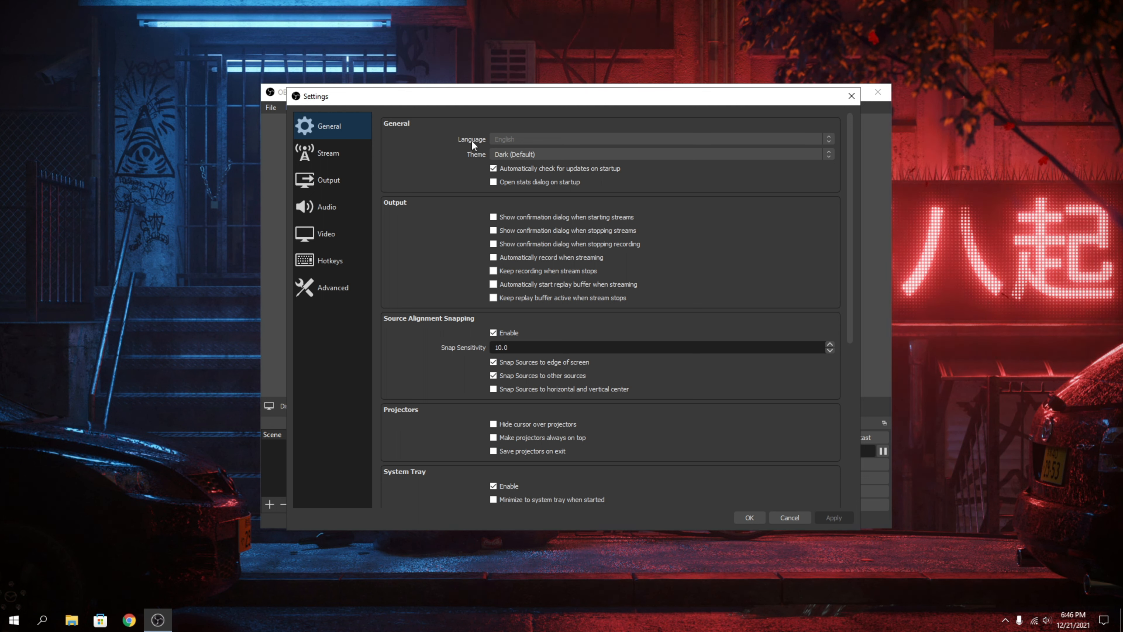
{"action": "scroll", "coordinate": [415, 222], "scroll_direction": "down", "scroll_amount": 10}
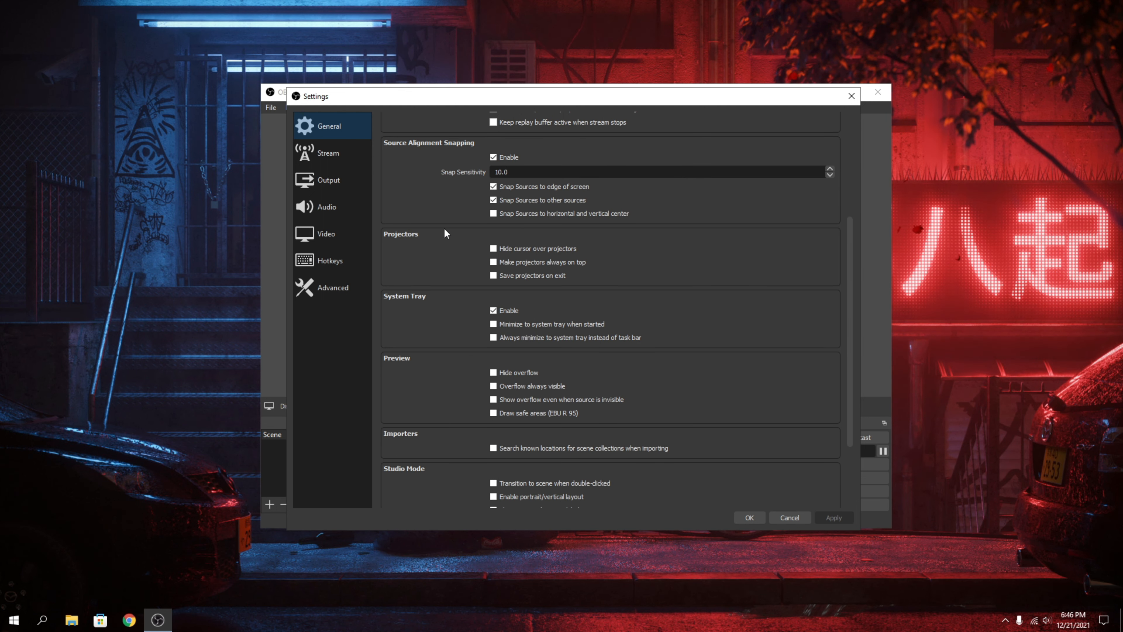
{"action": "scroll", "coordinate": [431, 391], "scroll_direction": "up", "scroll_amount": 8}
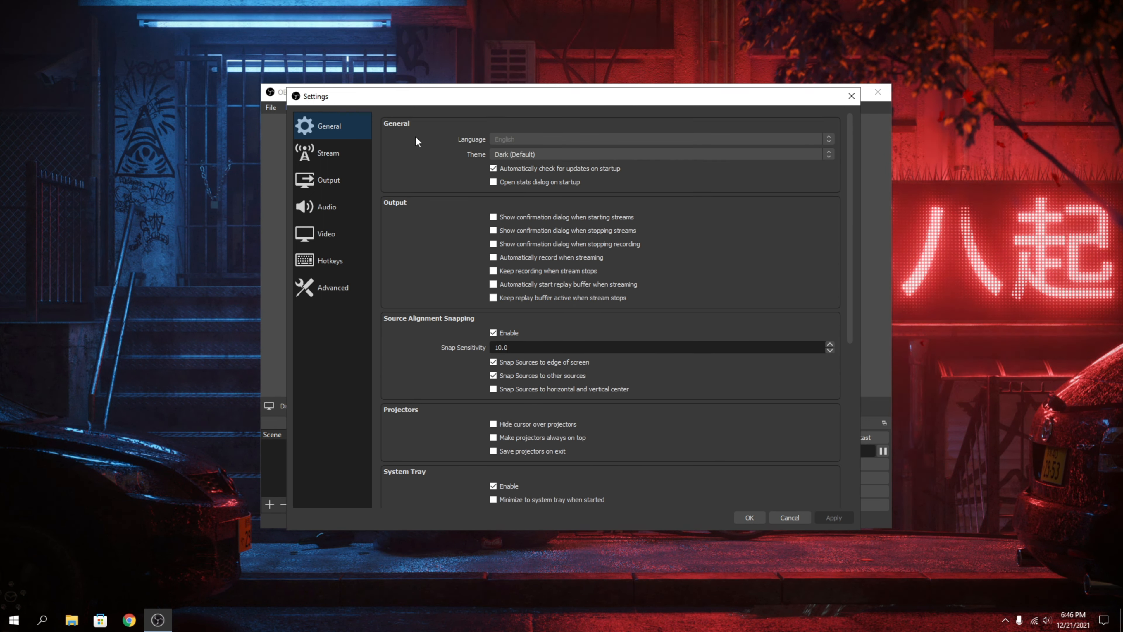
In the stream settings, preview the Custom service and switch the service back to YouTube - RTMPS.
{"action": "left_click", "coordinate": [323, 148]}
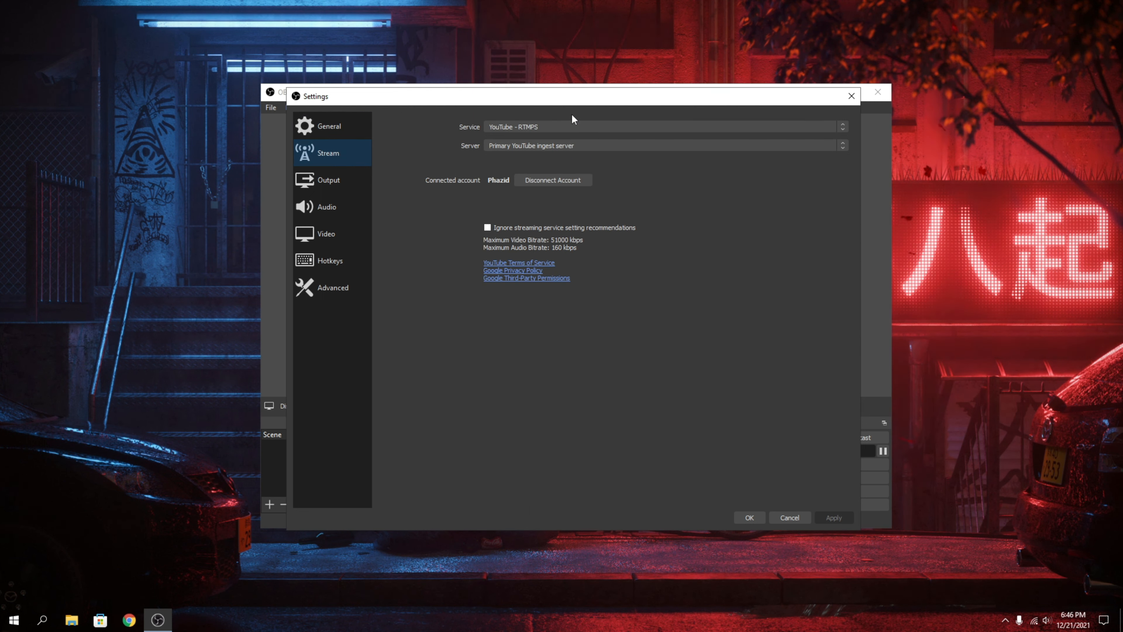
{"action": "left_click", "coordinate": [539, 127]}
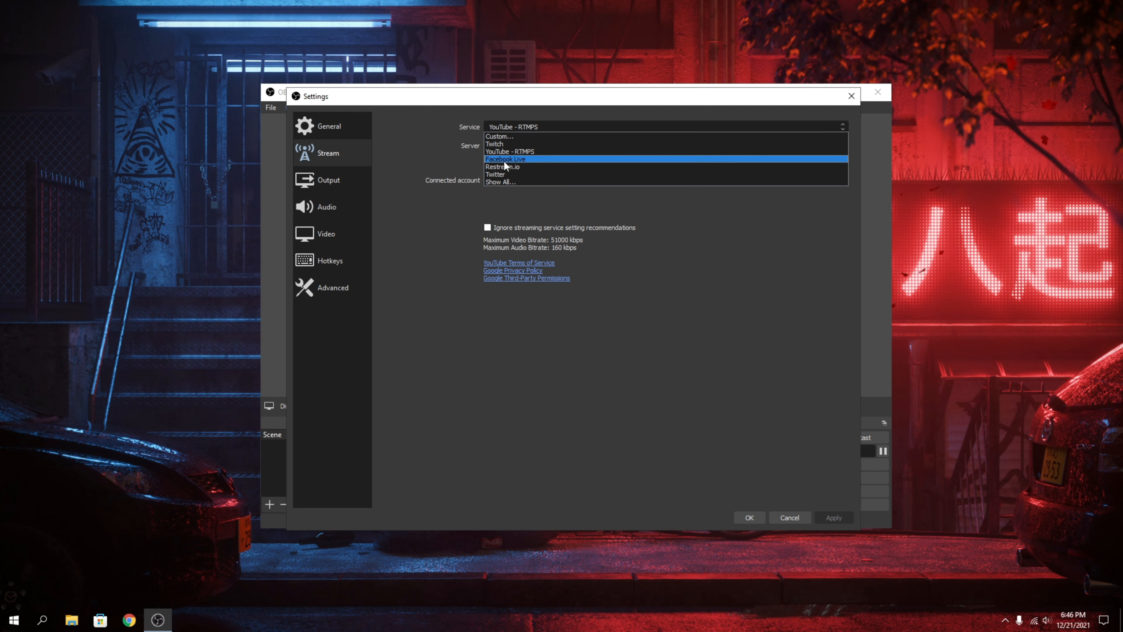
{"action": "left_click", "coordinate": [504, 136]}
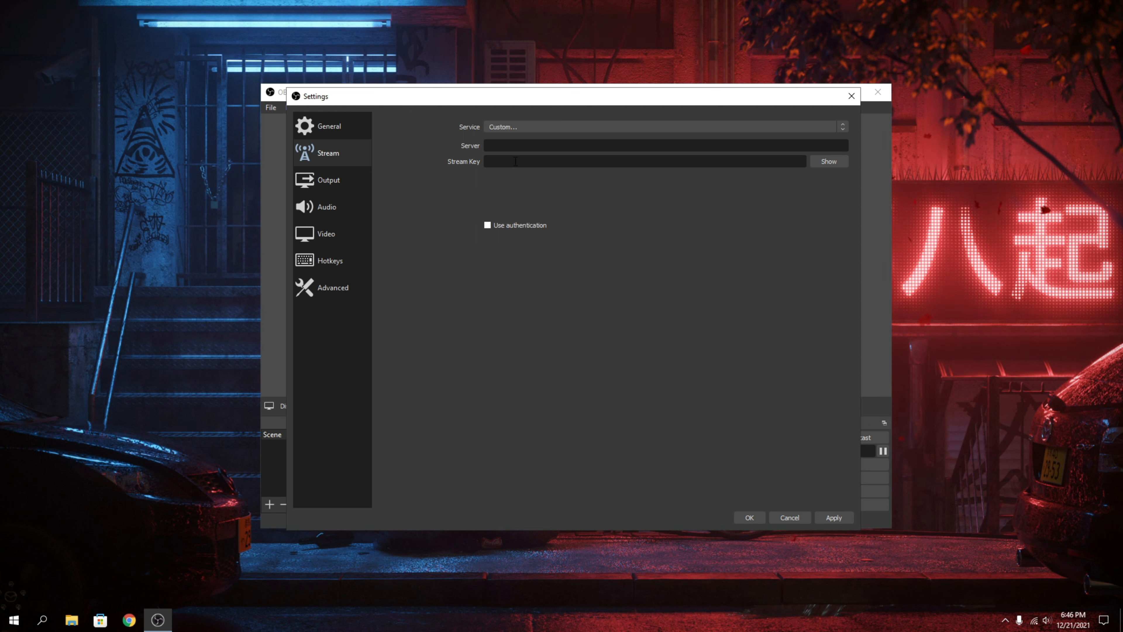
{"action": "left_click", "coordinate": [524, 128]}
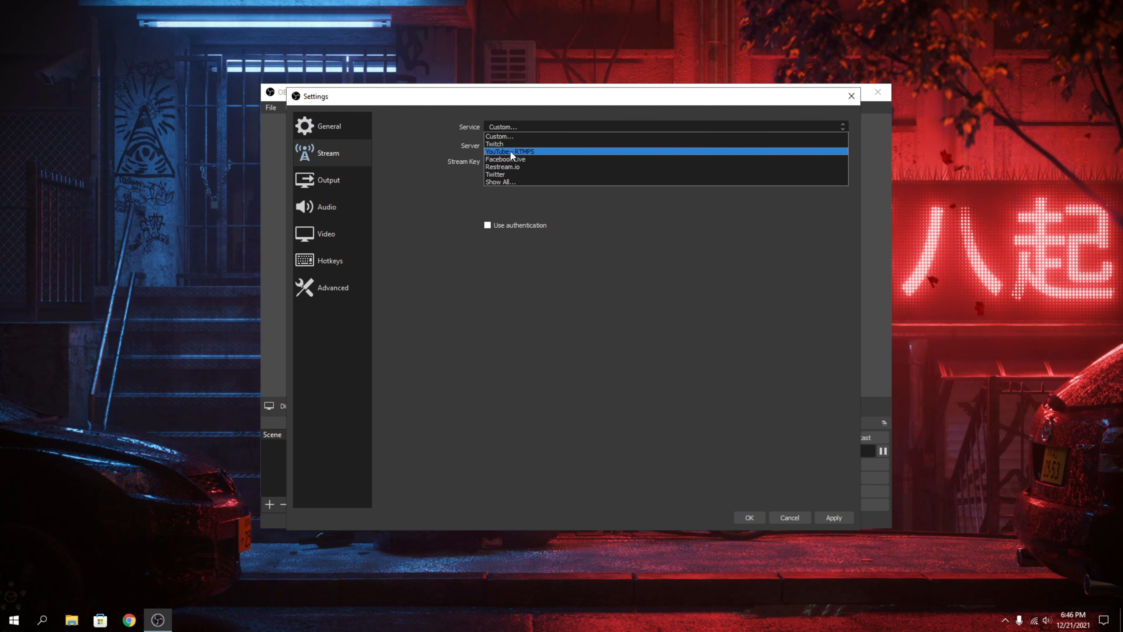
{"action": "left_click", "coordinate": [511, 152]}
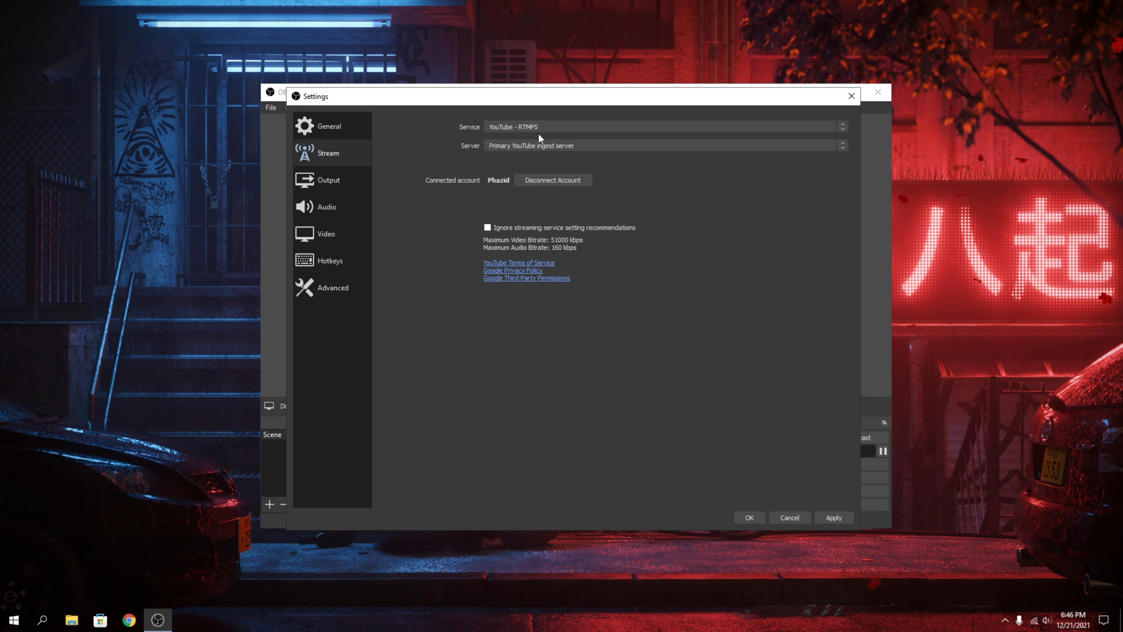
Preview the connection options for Twitch and restore YouTube - RTMPS as the streaming service.
{"action": "left_click", "coordinate": [529, 126]}
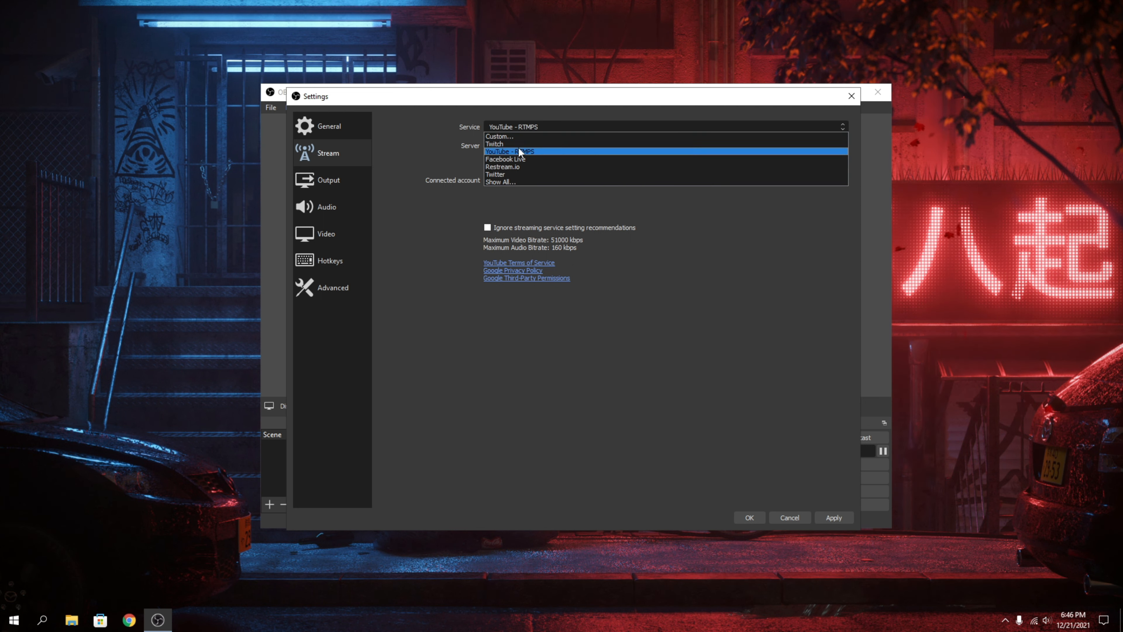
{"action": "left_click", "coordinate": [518, 144]}
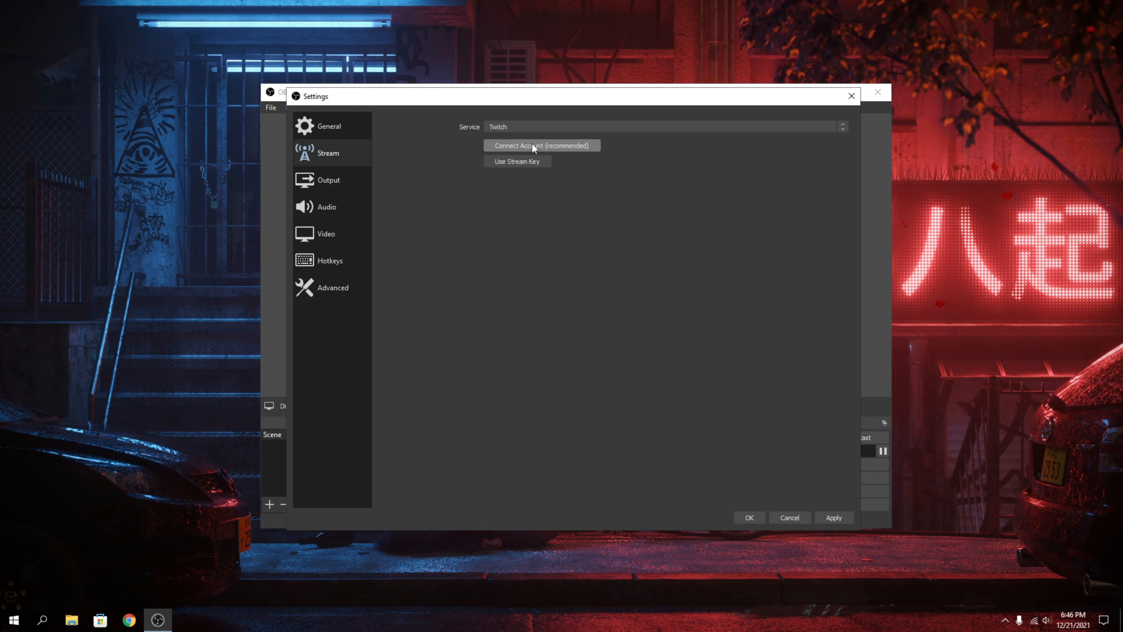
{"action": "left_click", "coordinate": [522, 132]}
{"action": "left_click", "coordinate": [517, 147]}
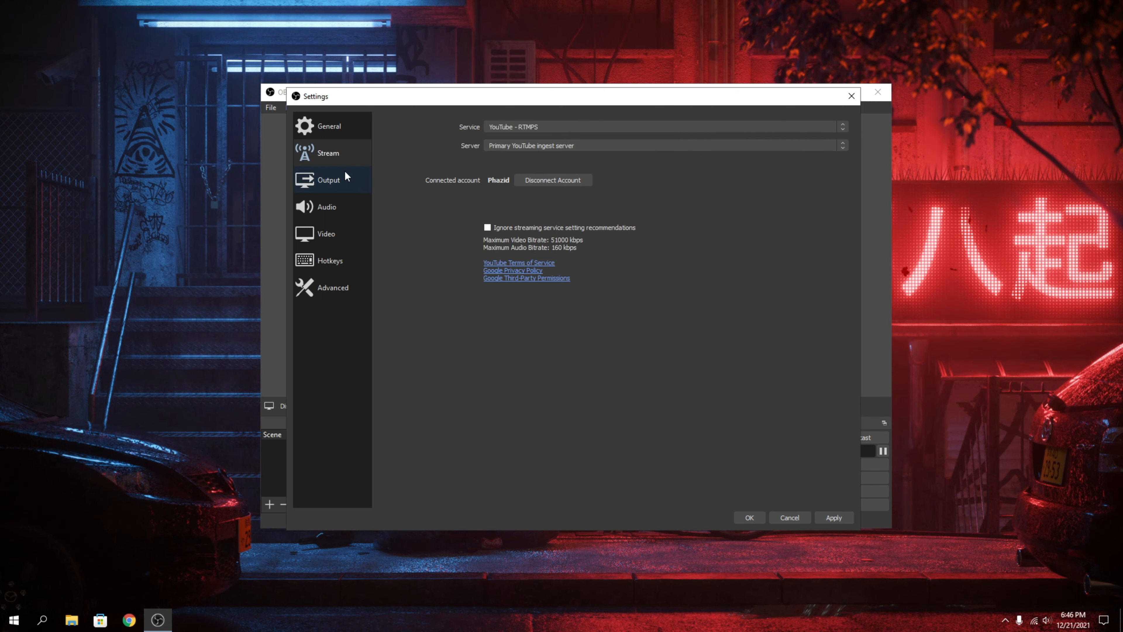
Set the rate control to CBR in the streaming output settings.
{"action": "left_click", "coordinate": [324, 181]}
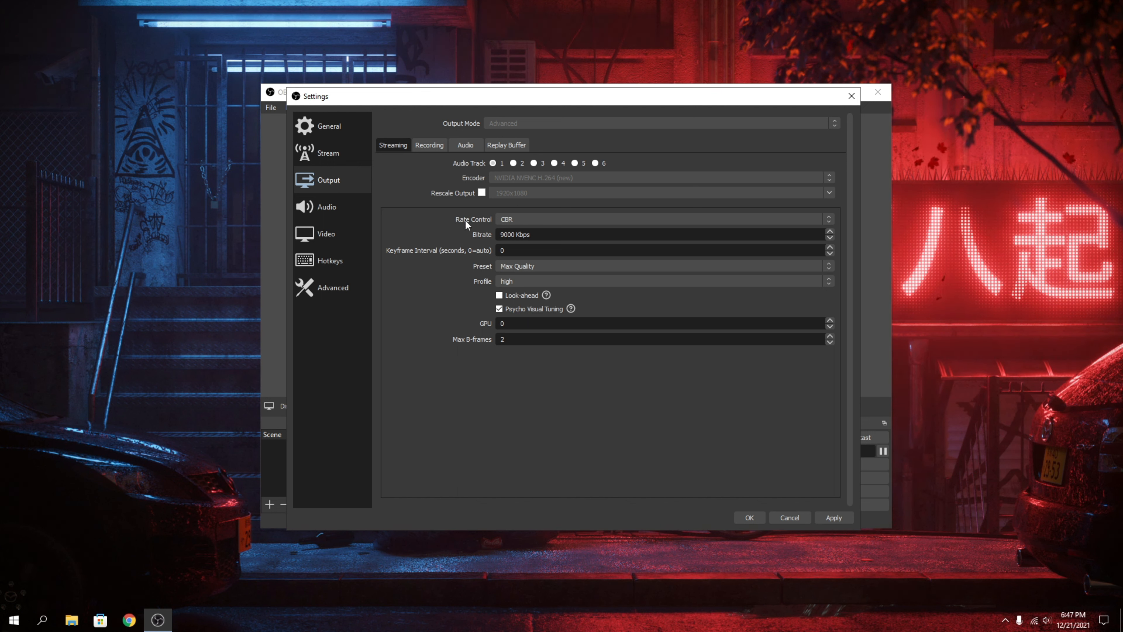
{"action": "left_click", "coordinate": [509, 219]}
{"action": "left_click", "coordinate": [515, 227]}
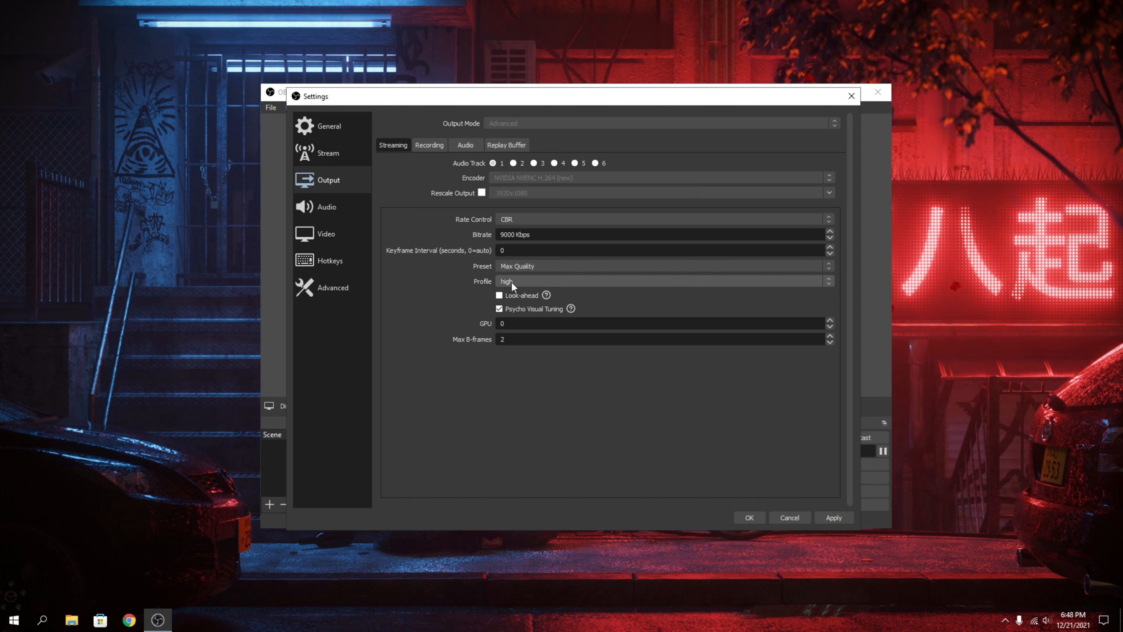
{"action": "left_click", "coordinate": [499, 295]}
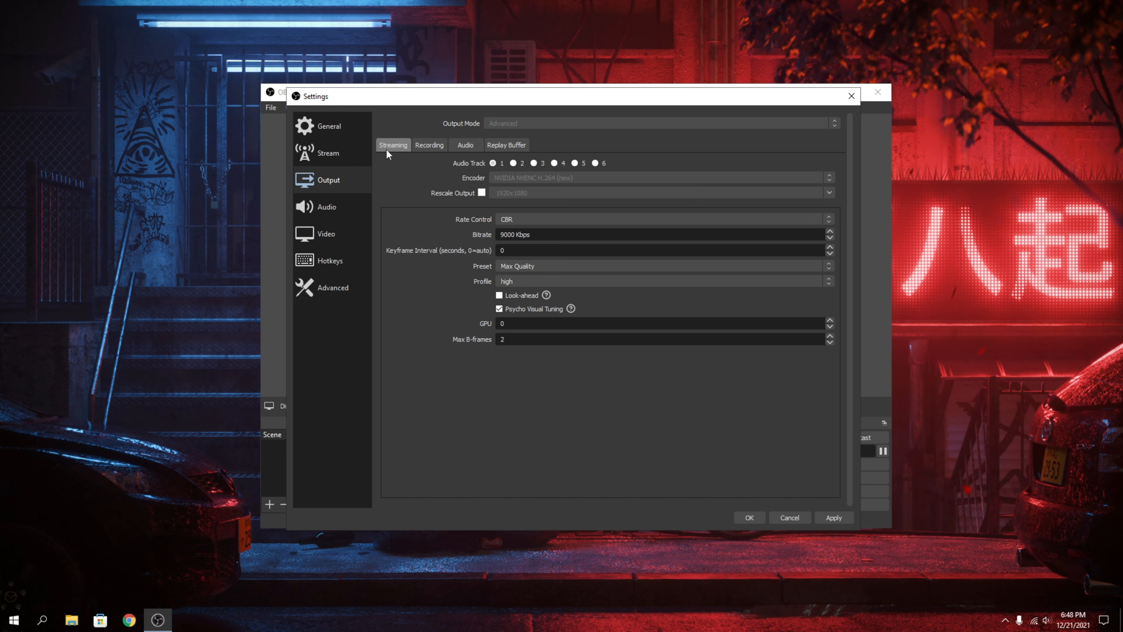
Show the recording output settings and reposition the Settings window.
{"action": "left_click", "coordinate": [431, 143]}
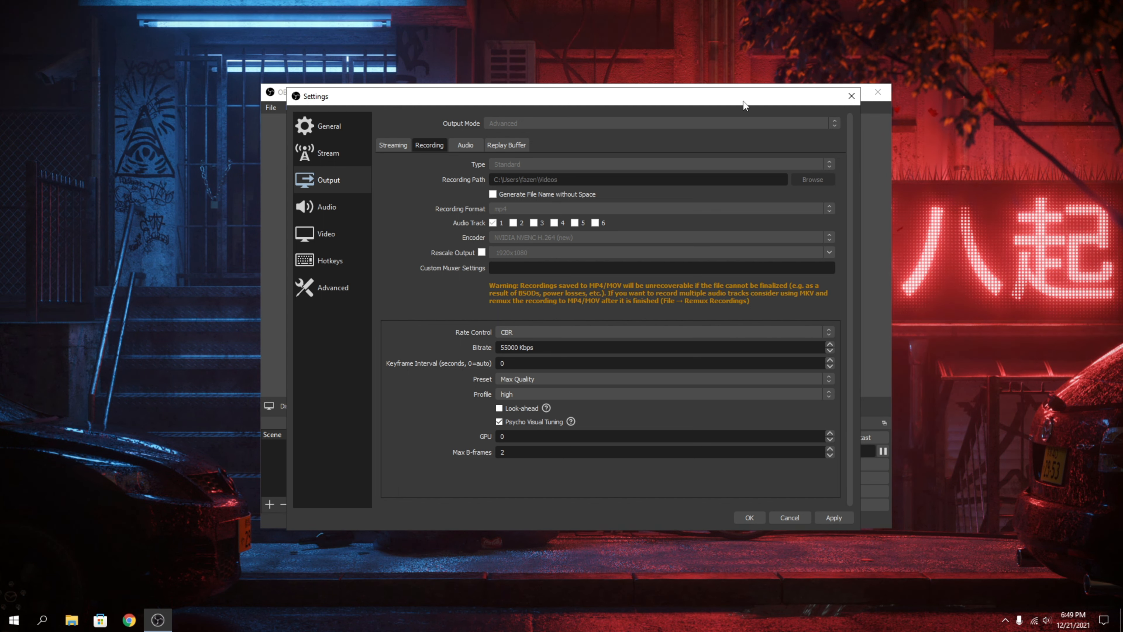
{"action": "left_click_drag", "start_coordinate": [743, 100], "coordinate": [511, 158]}
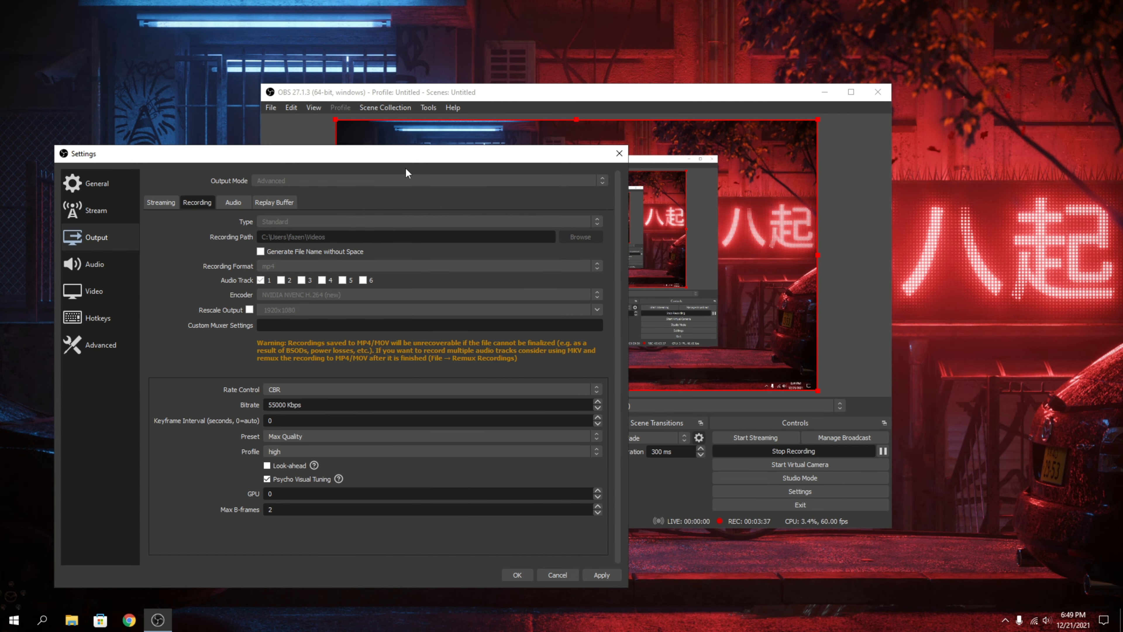
{"action": "left_click_drag", "start_coordinate": [415, 150], "coordinate": [589, 84]}
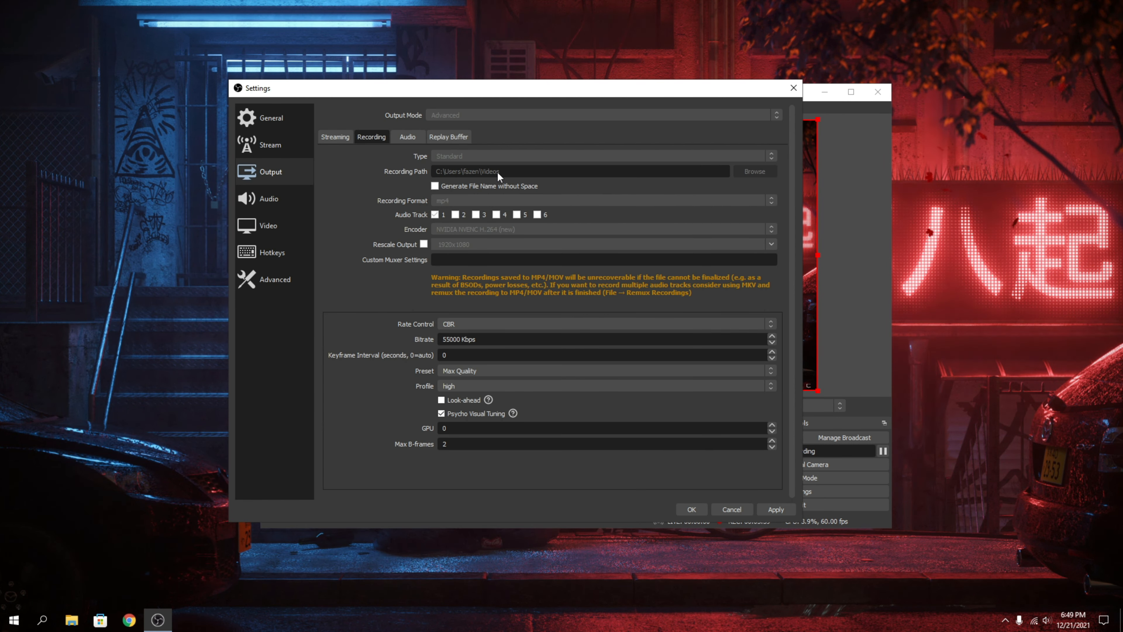
Switch to File Explorer, look at the recordings in the Videos folder and minimise the window.
{"action": "left_click", "coordinate": [71, 619]}
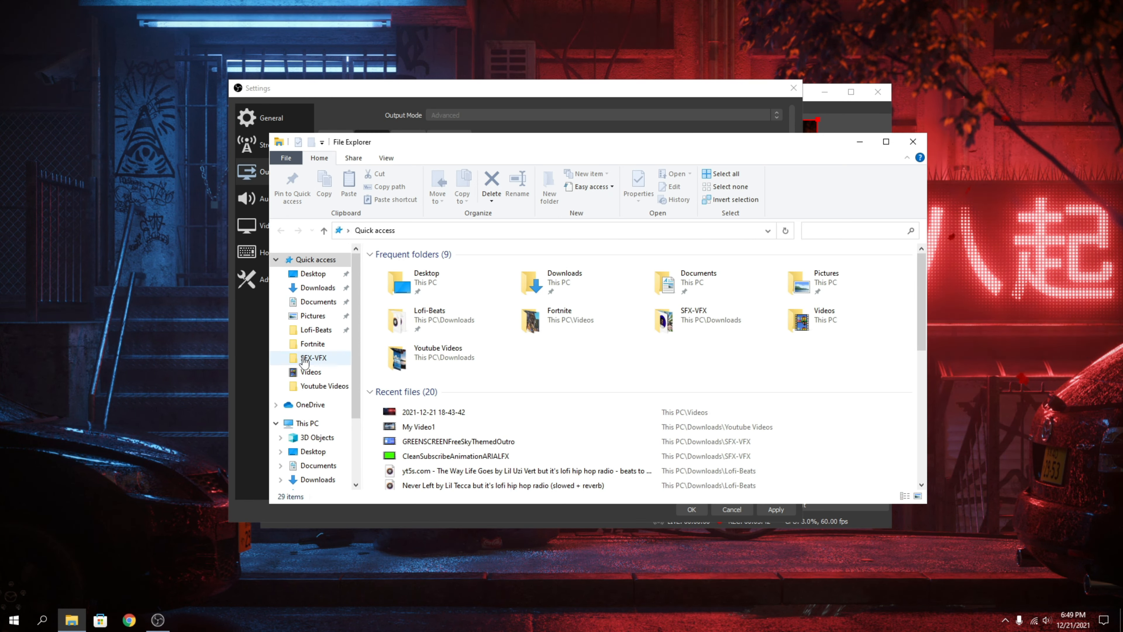
{"action": "left_click", "coordinate": [309, 371]}
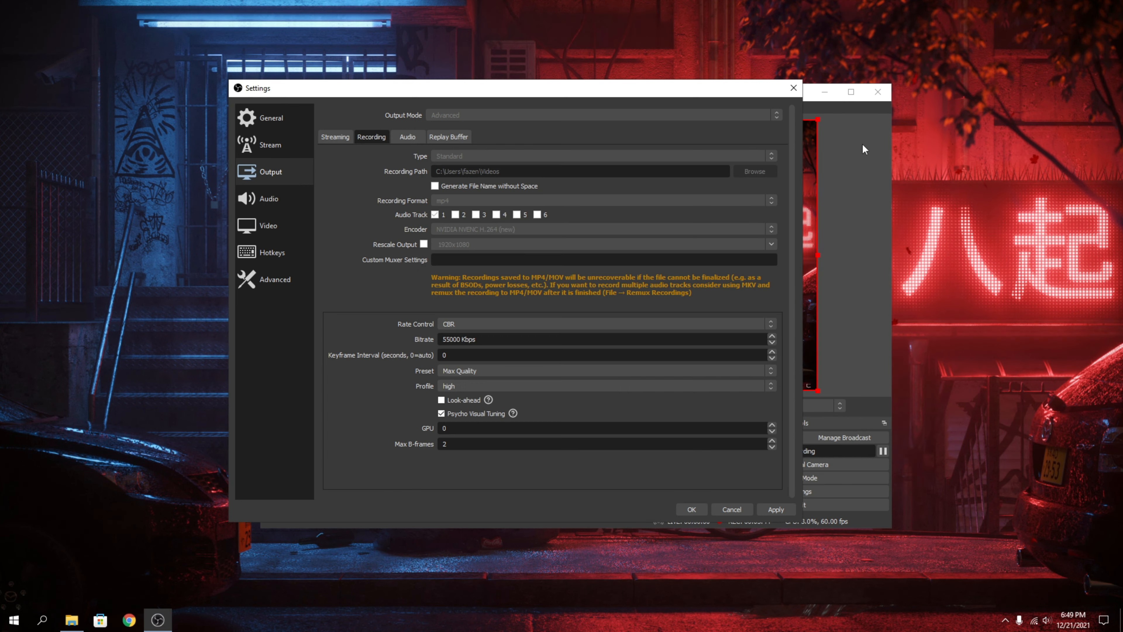
{"action": "left_click", "coordinate": [860, 142]}
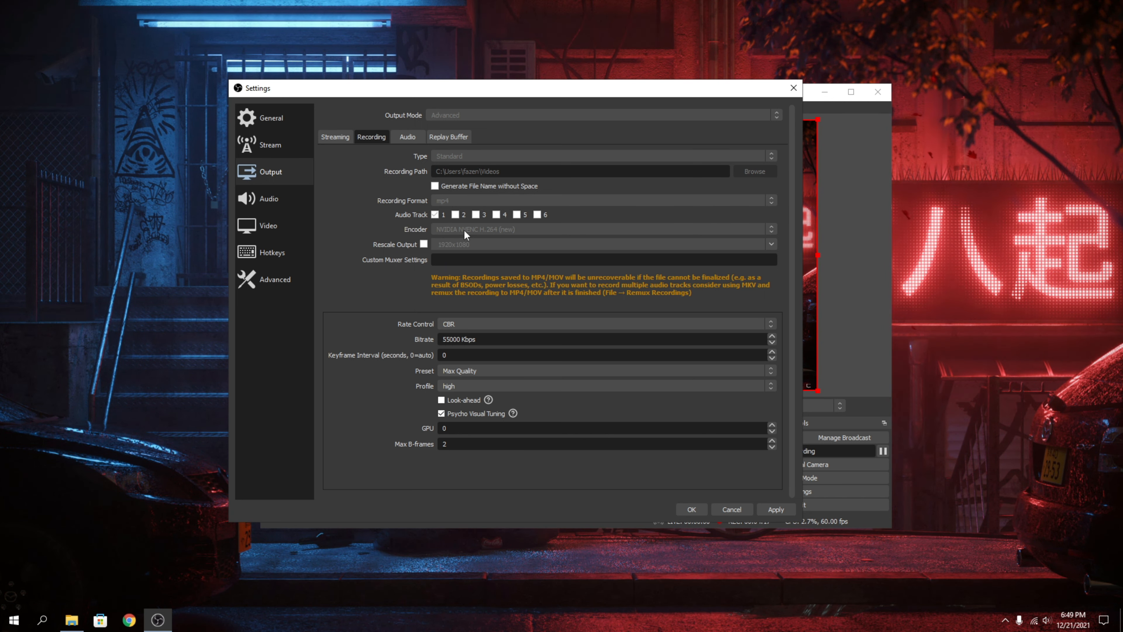
Compare the encoder, rate control and bitrate settings for streaming with those for recording.
{"action": "left_click", "coordinate": [342, 140]}
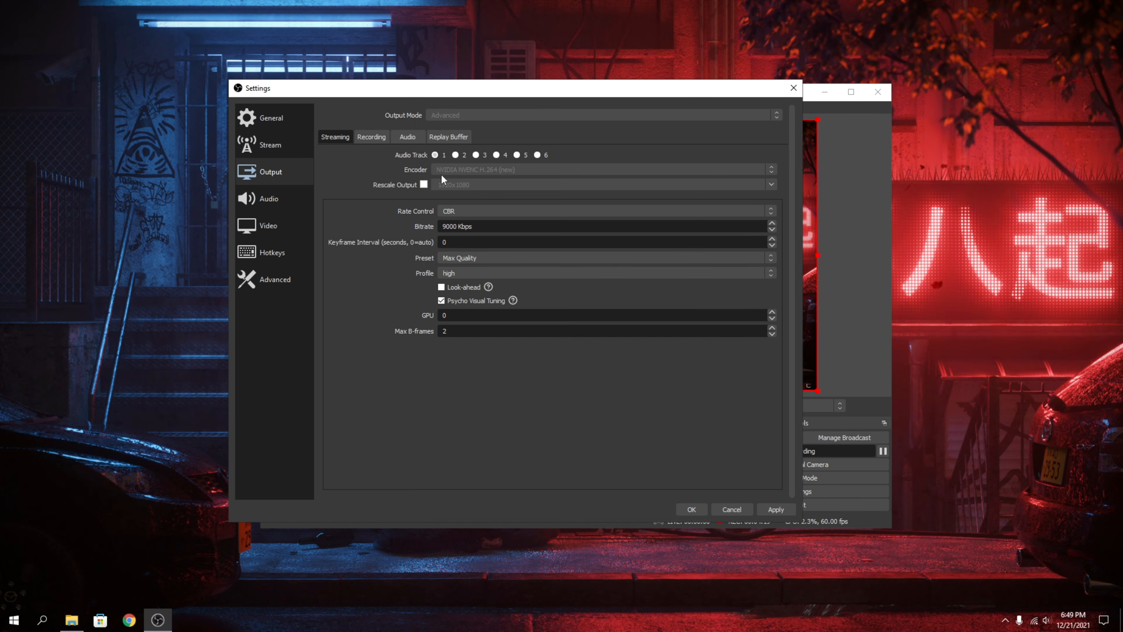
{"action": "left_click", "coordinate": [358, 135]}
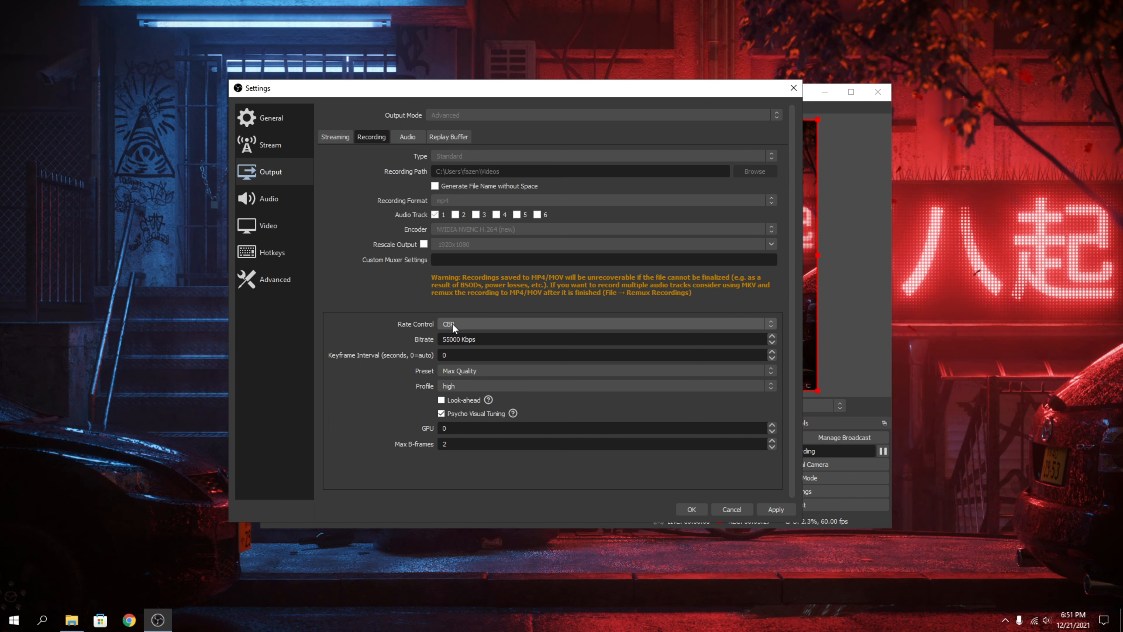
{"action": "left_click", "coordinate": [339, 135]}
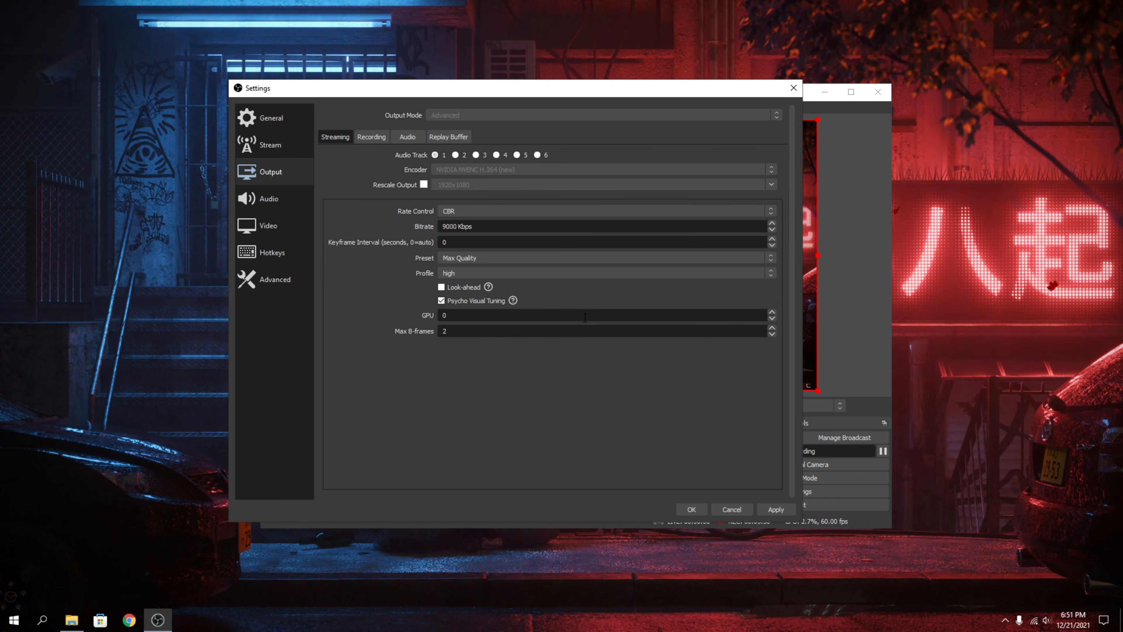
{"action": "left_click", "coordinate": [371, 136]}
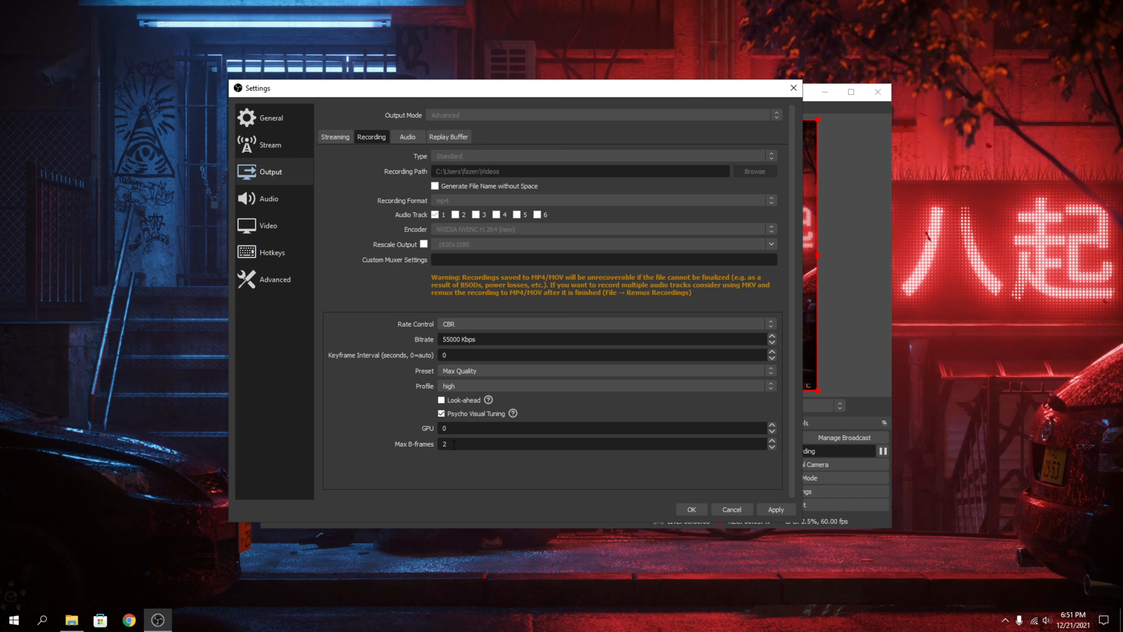
In the audio settings, set Desktop Audio to Headset Earphone (HyperX Virtual Surround Sound) and Mic/Auxiliary Audio to Microphone (Blue Snowball).
{"action": "left_click", "coordinate": [279, 199]}
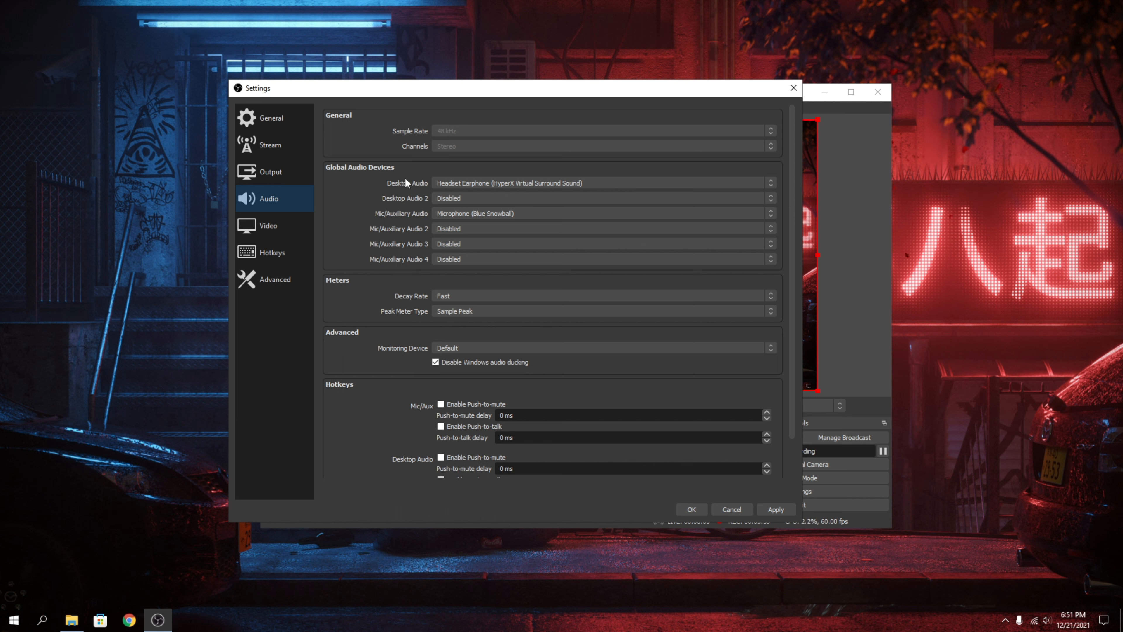
{"action": "left_click", "coordinate": [513, 183]}
{"action": "left_click", "coordinate": [466, 207]}
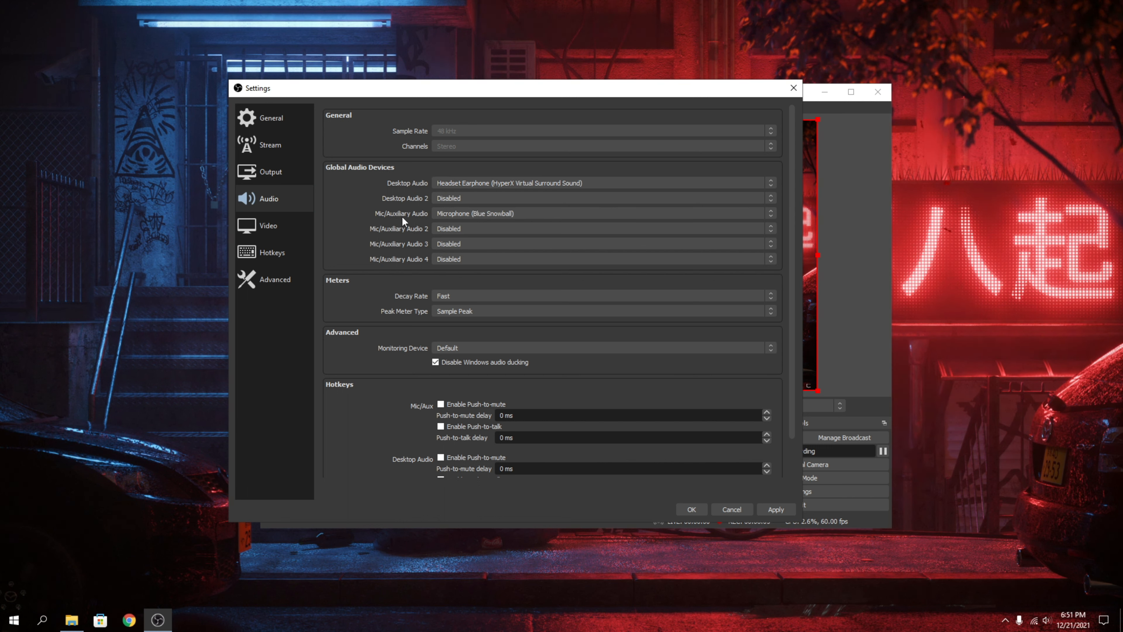
{"action": "left_click", "coordinate": [436, 215]}
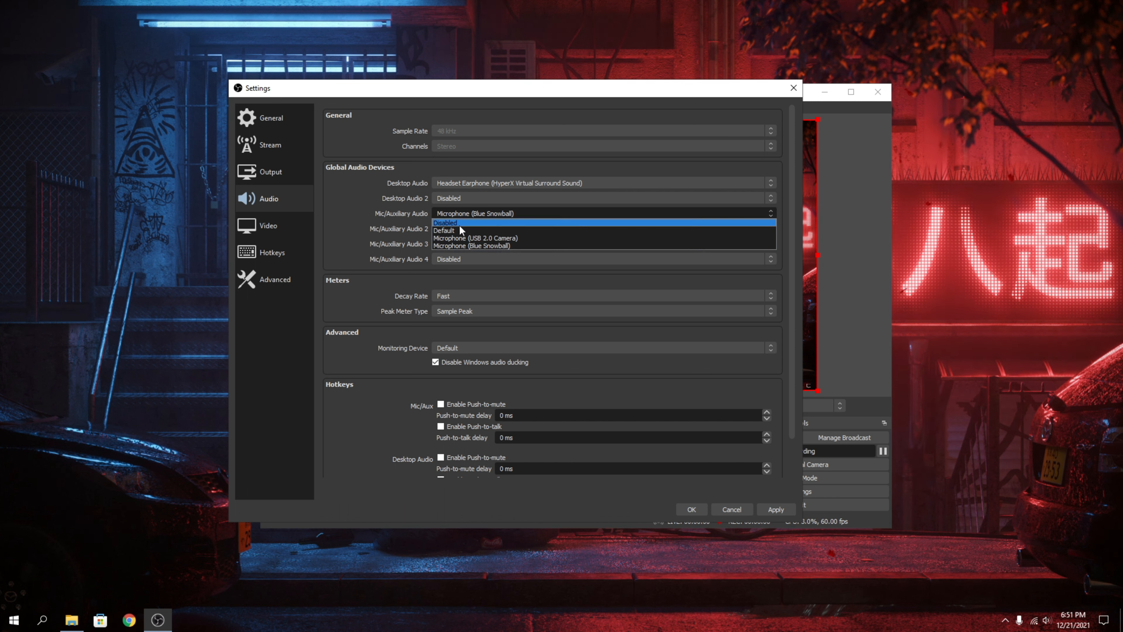
{"action": "left_click", "coordinate": [470, 247]}
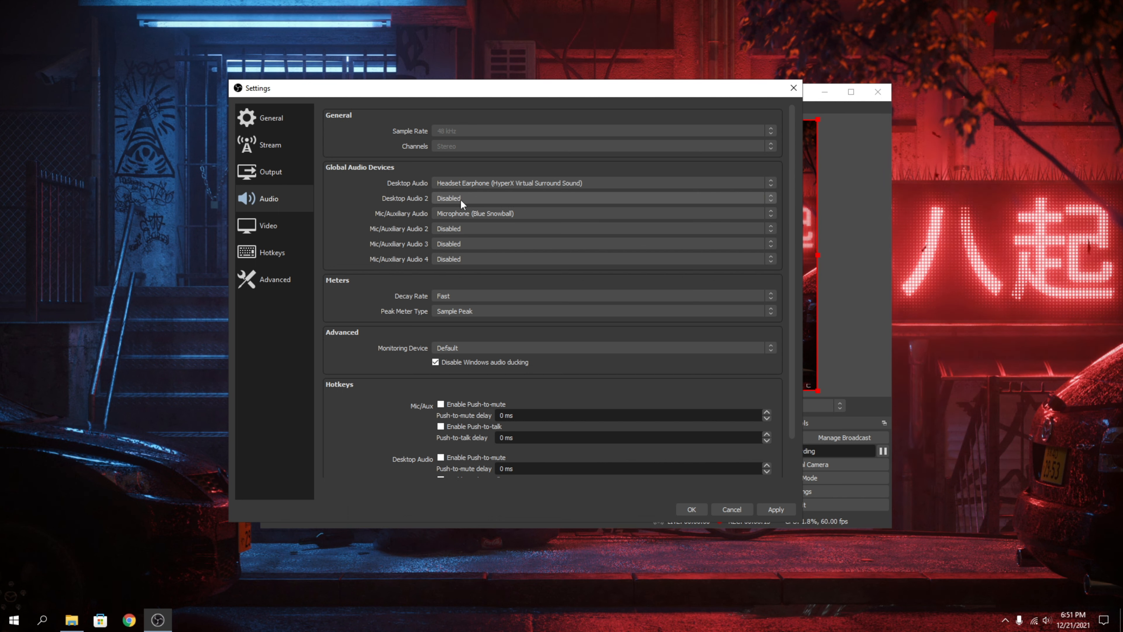
Set Desktop Audio 2 to Disabled and look through the remaining audio settings down to the push-to-talk options.
{"action": "left_click", "coordinate": [479, 198]}
{"action": "left_click", "coordinate": [480, 209]}
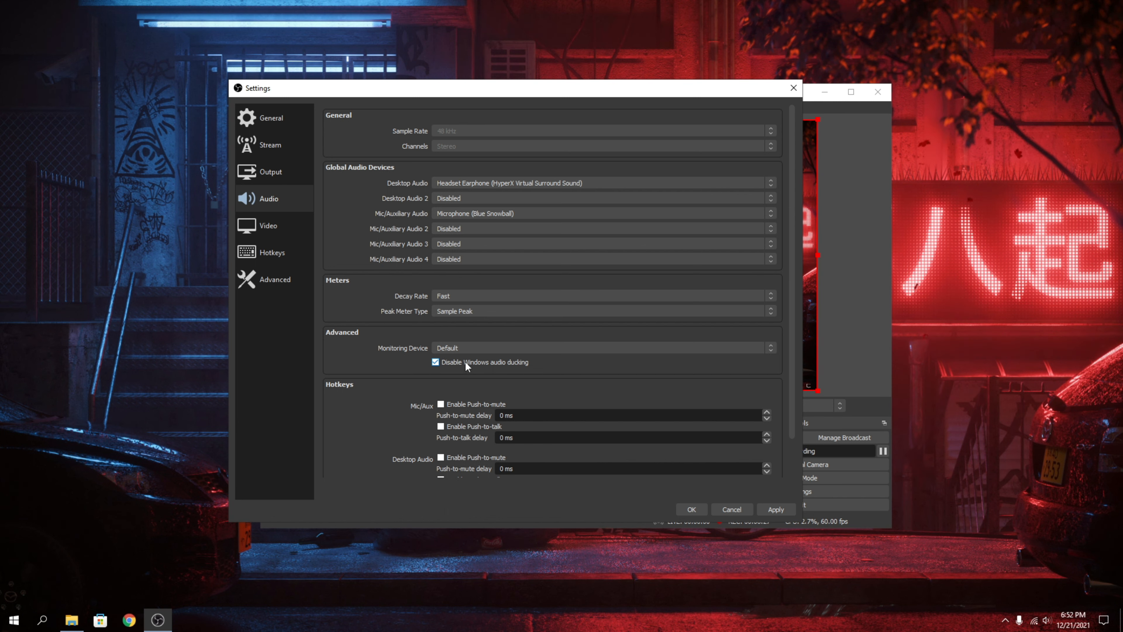
{"action": "scroll", "coordinate": [375, 388], "scroll_direction": "down", "scroll_amount": 1}
{"action": "scroll", "coordinate": [376, 390], "scroll_direction": "down", "scroll_amount": 1}
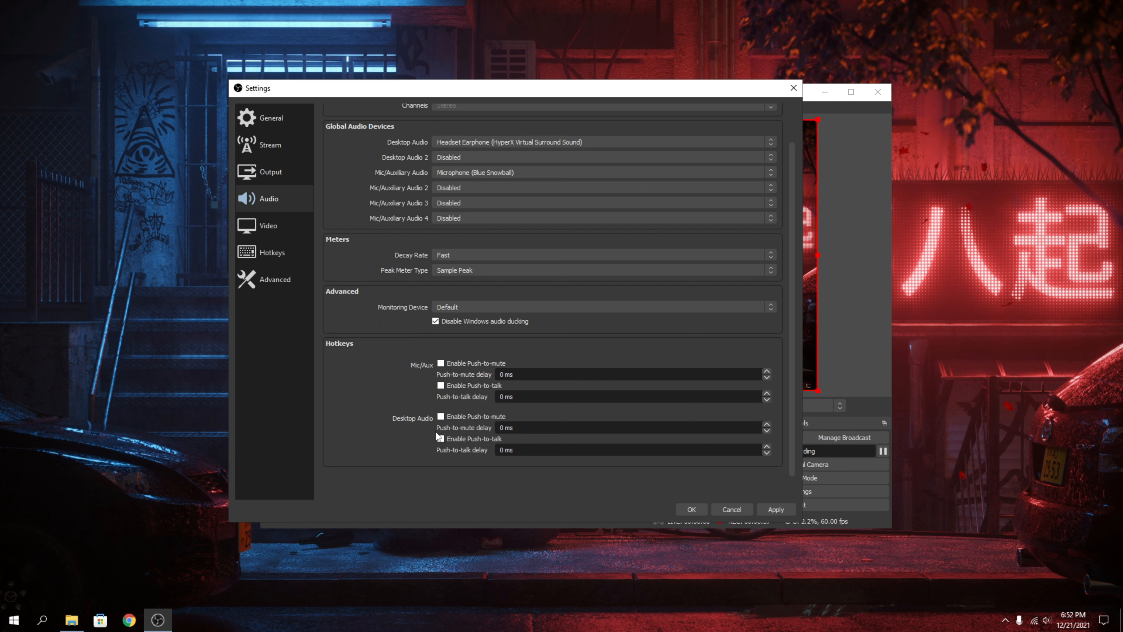
Examine the video resolution and frame rate settings and look through the list of assignable hotkeys.
{"action": "left_click", "coordinate": [272, 223]}
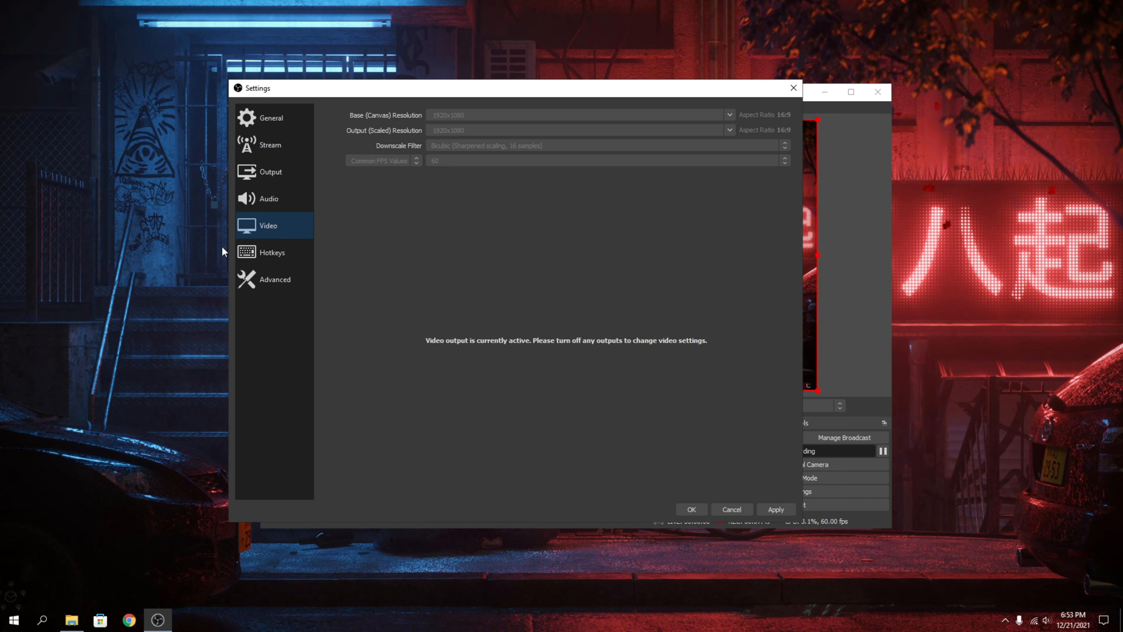
{"action": "left_click", "coordinate": [256, 252]}
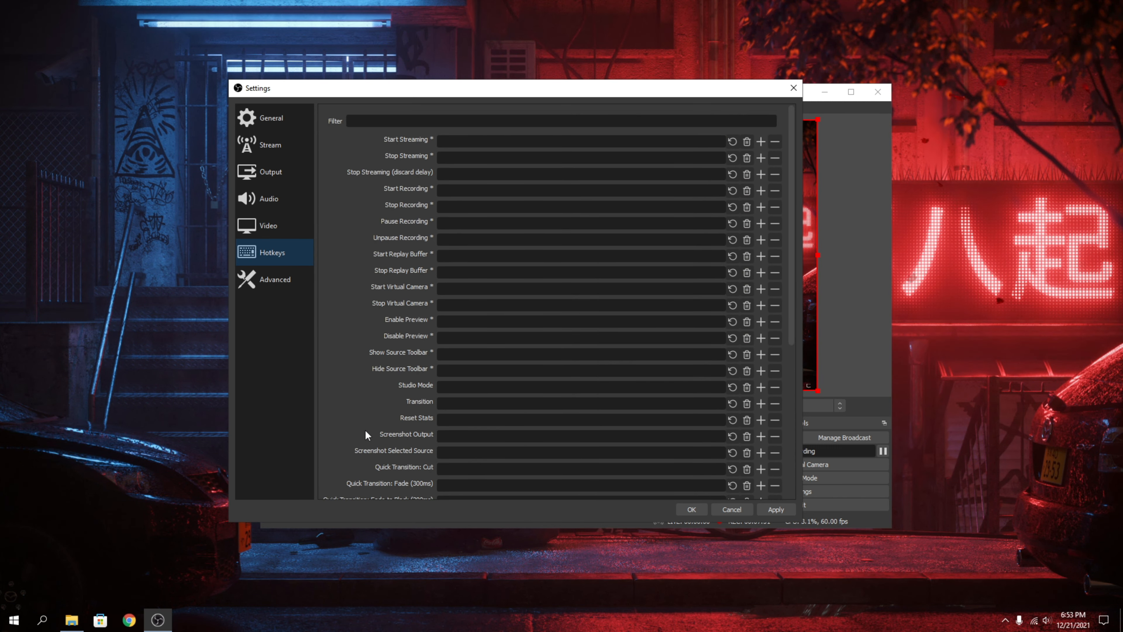
{"action": "scroll", "coordinate": [371, 440], "scroll_direction": "down", "scroll_amount": 5}
{"action": "scroll", "coordinate": [384, 471], "scroll_direction": "up", "scroll_amount": 5}
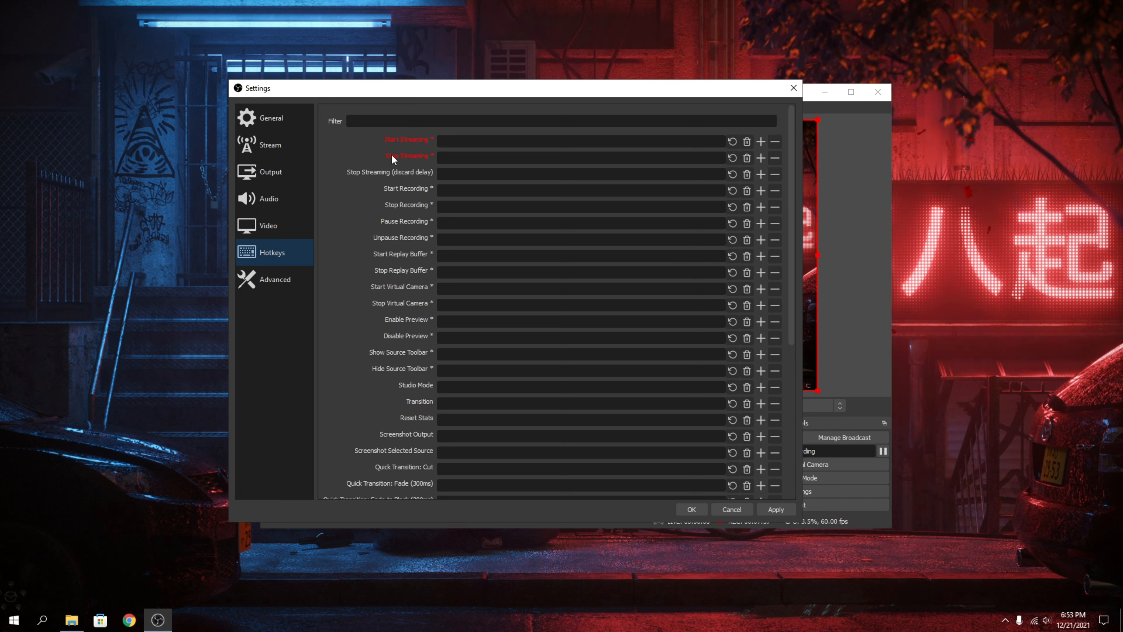
Try Backspace as the Start Streaming hotkey and H as the Stop Streaming hotkey, and clear both assignments.
{"action": "left_click", "coordinate": [512, 140]}
{"action": "key", "text": "q"}
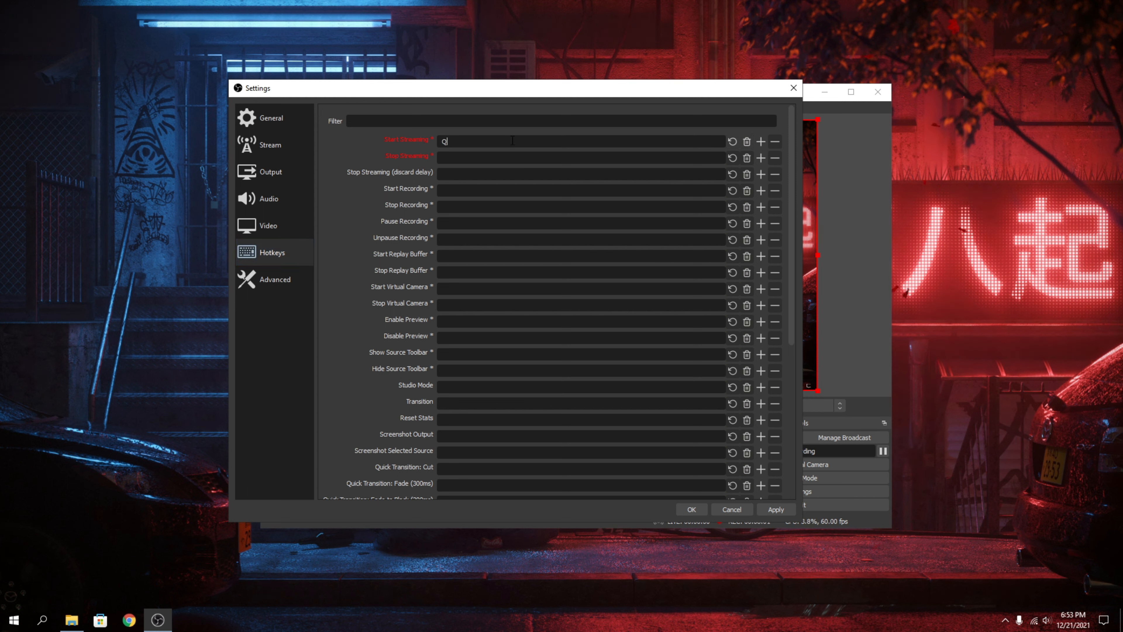
{"action": "key", "text": "BackSpace"}
{"action": "left_click", "coordinate": [463, 158]}
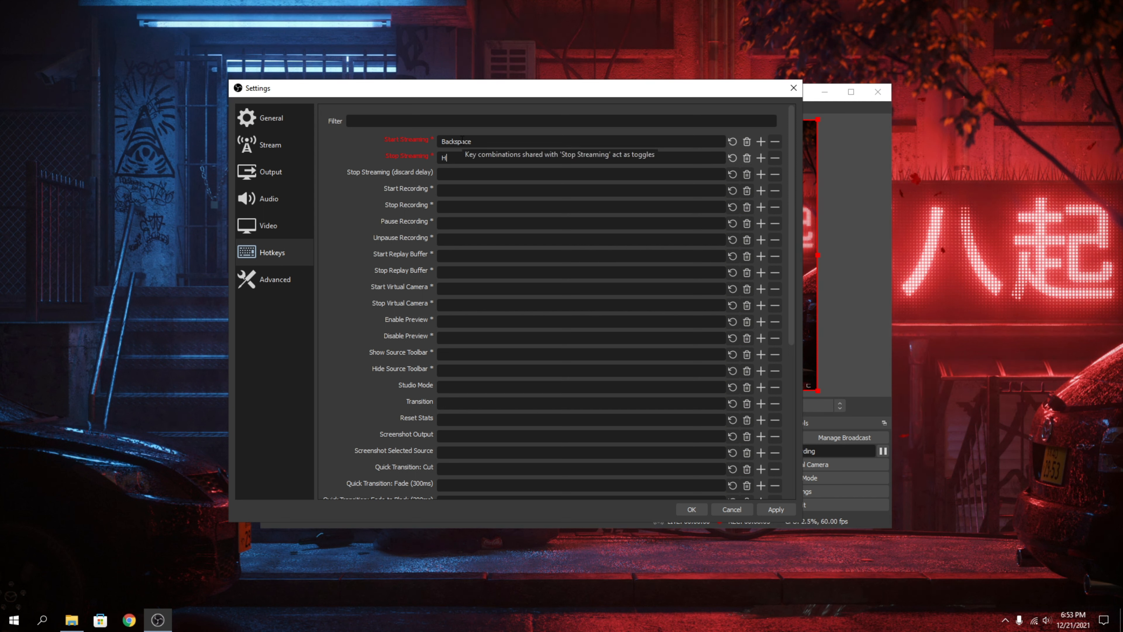
{"action": "key", "text": "h"}
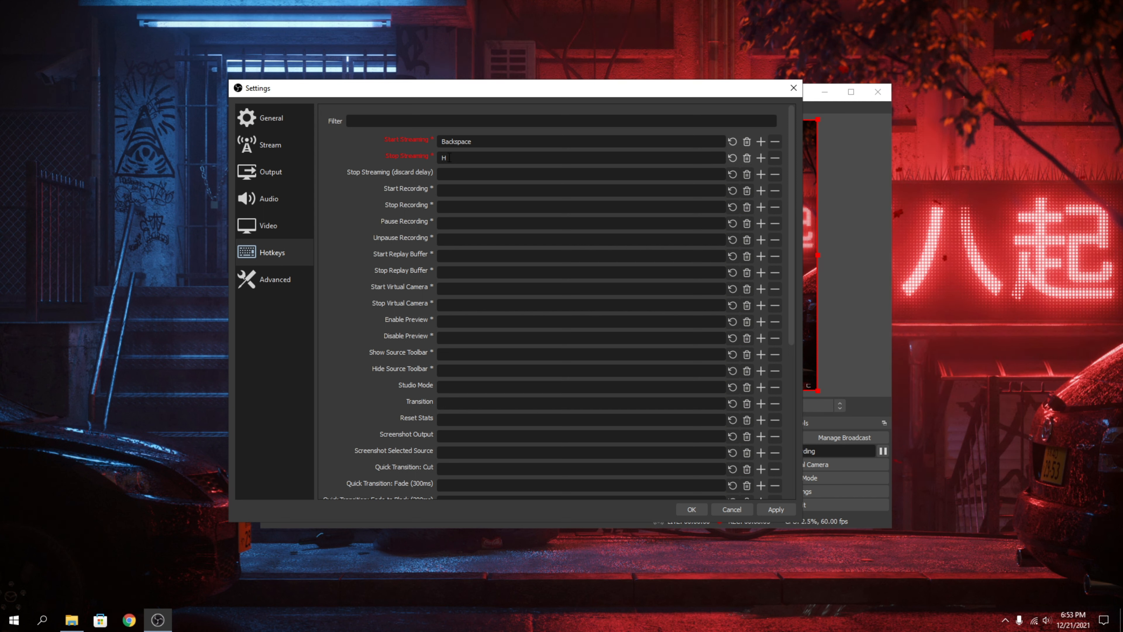
{"action": "left_click", "coordinate": [747, 141]}
{"action": "left_click", "coordinate": [746, 158]}
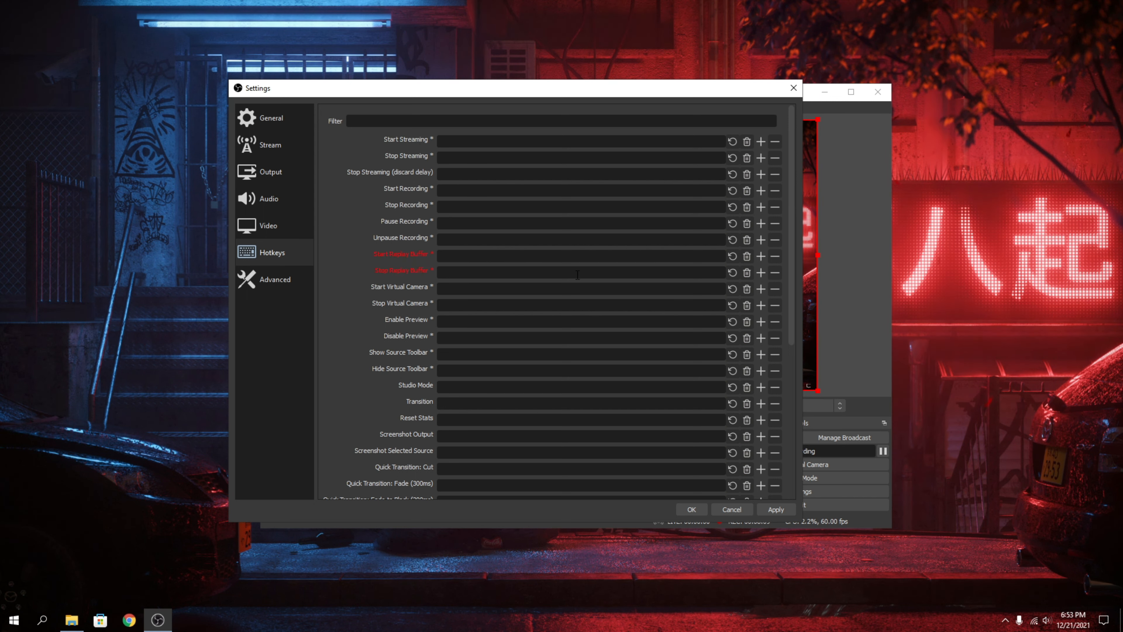
Set the process priority to Above Normal and look through the remaining advanced settings down to the hotkey focus behavior.
{"action": "left_click", "coordinate": [288, 276]}
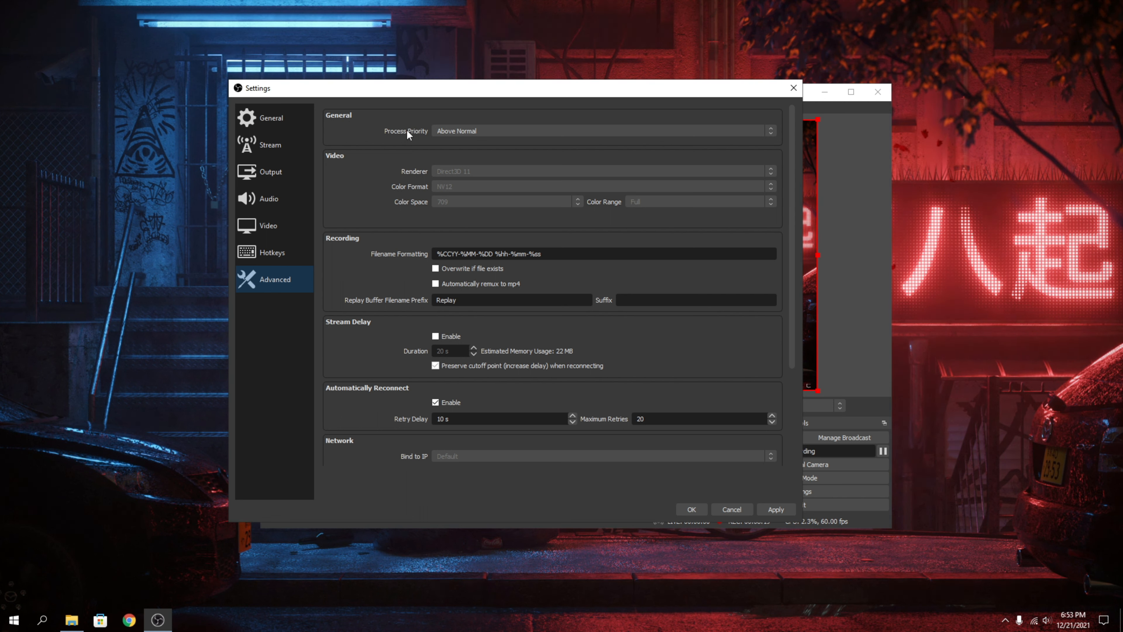
{"action": "left_click", "coordinate": [467, 133]}
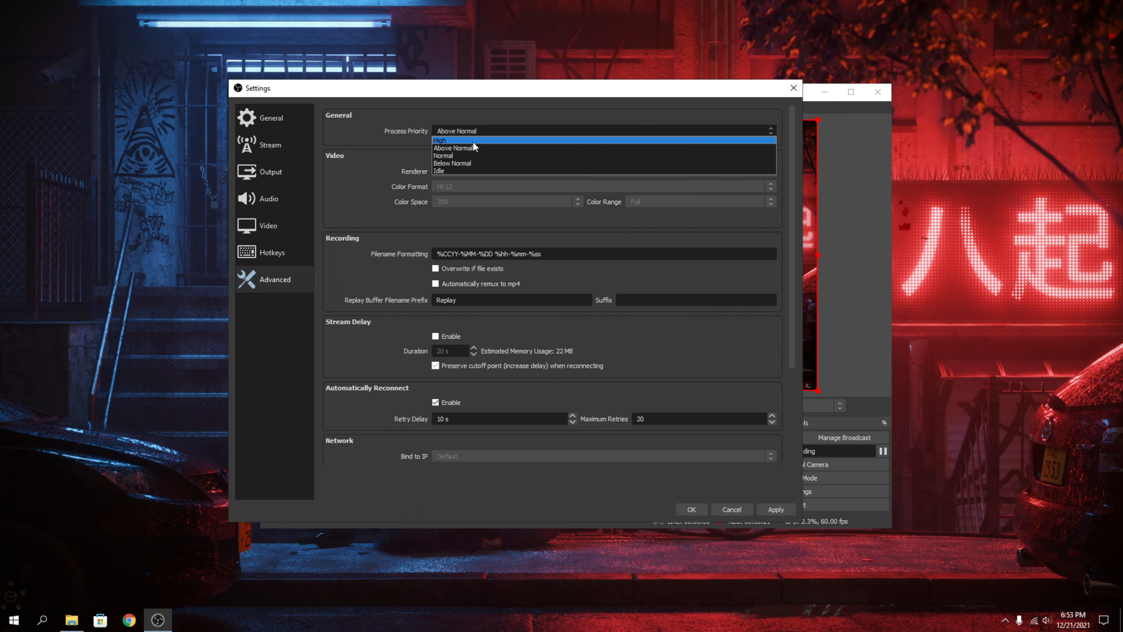
{"action": "left_click", "coordinate": [461, 145]}
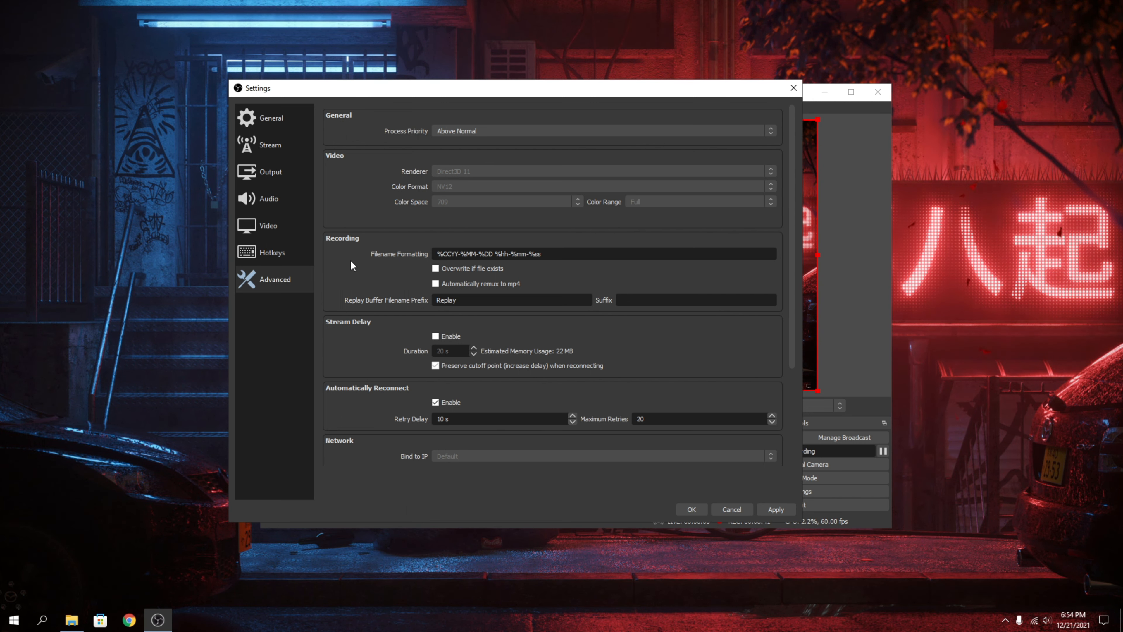
{"action": "scroll", "coordinate": [351, 257], "scroll_direction": "down", "scroll_amount": 1}
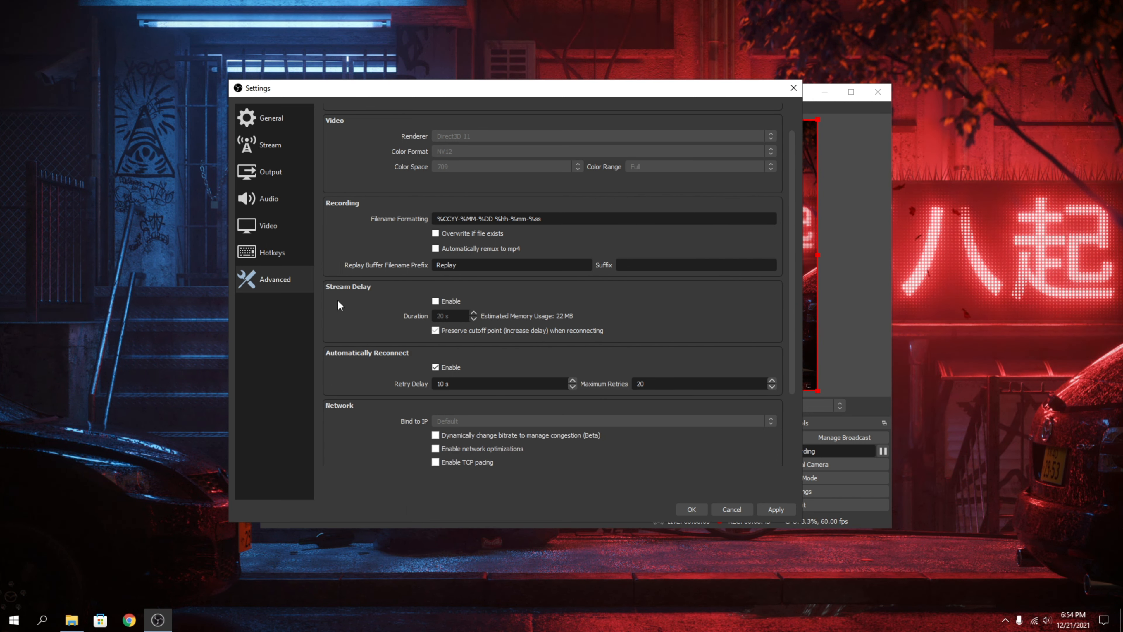
{"action": "scroll", "coordinate": [339, 252], "scroll_direction": "down", "scroll_amount": 1}
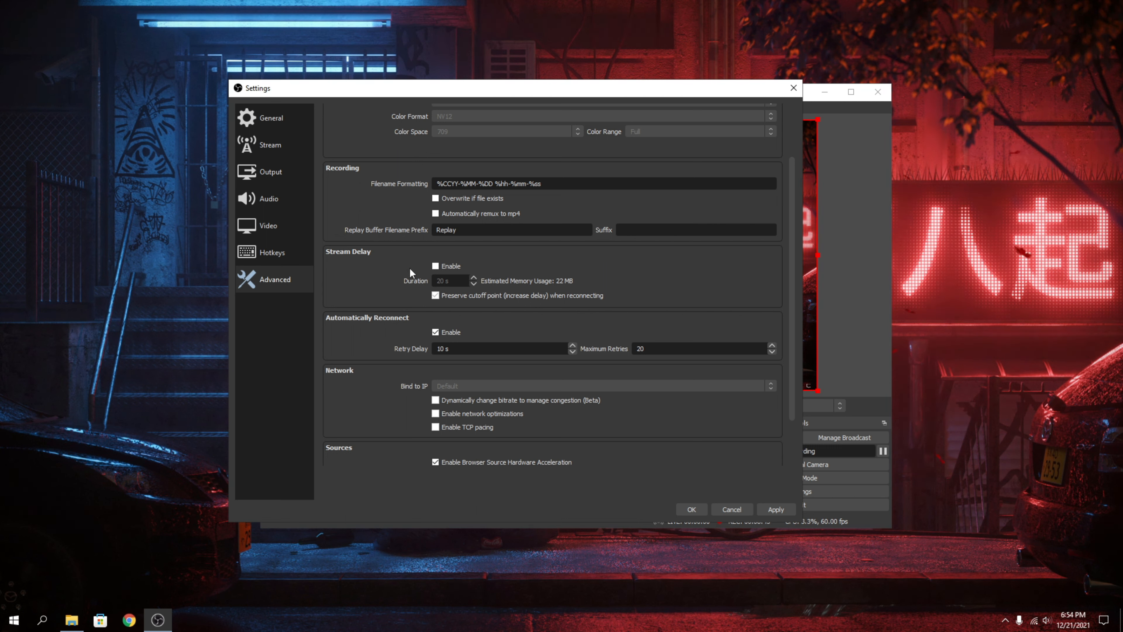
{"action": "scroll", "coordinate": [380, 318], "scroll_direction": "down", "scroll_amount": 1}
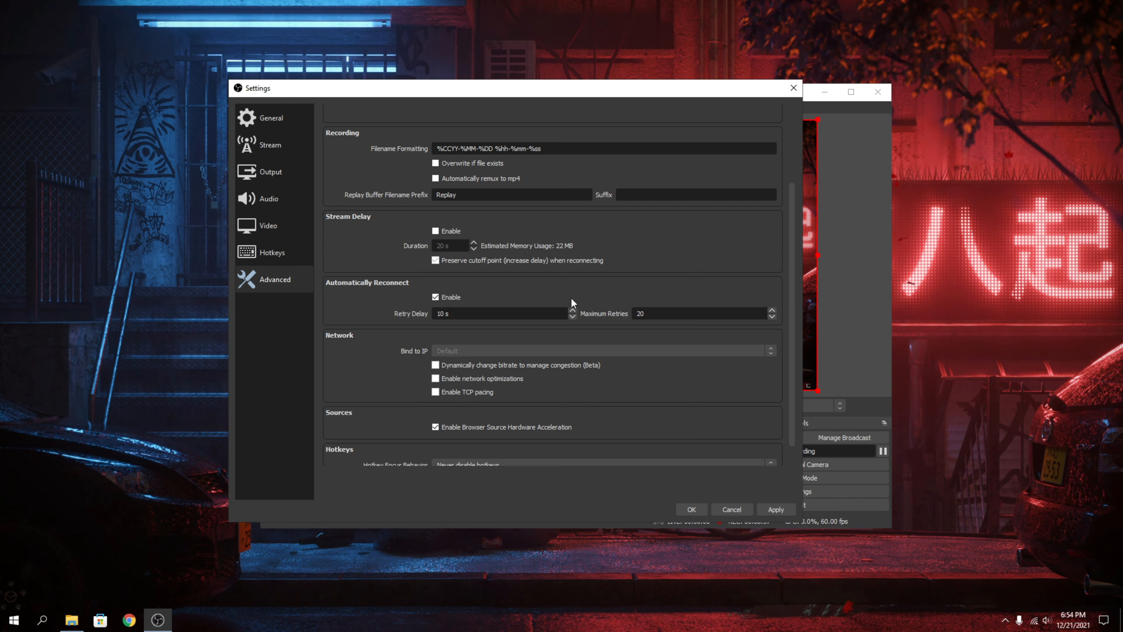
{"action": "scroll", "coordinate": [346, 364], "scroll_direction": "down", "scroll_amount": 1}
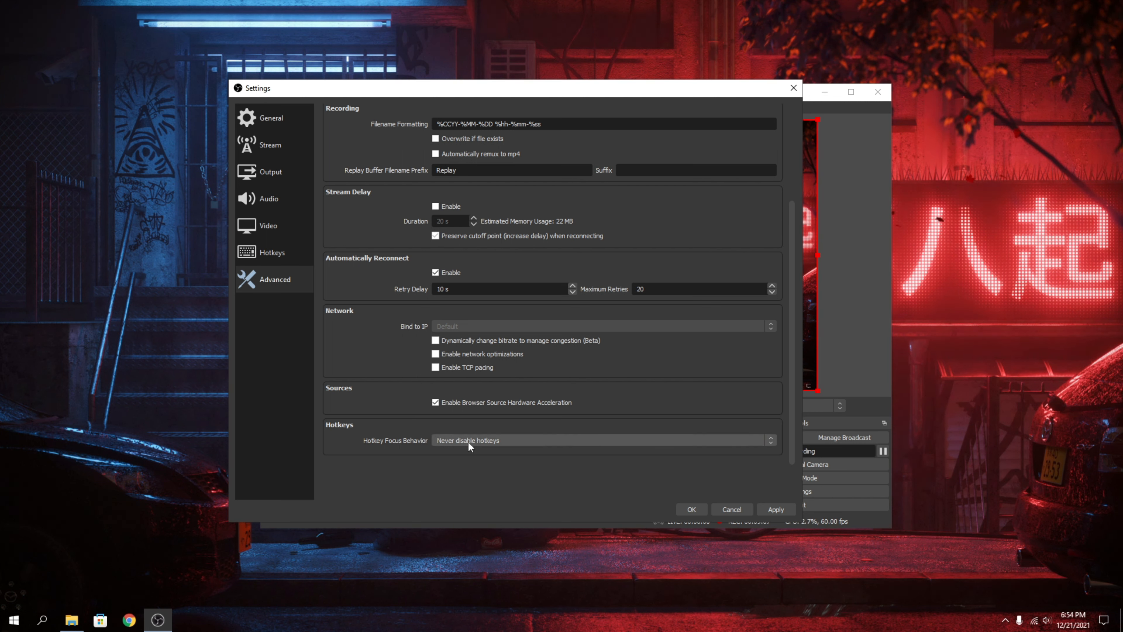
Return to the general settings, apply the changes and close the settings window.
{"action": "left_click", "coordinate": [284, 118]}
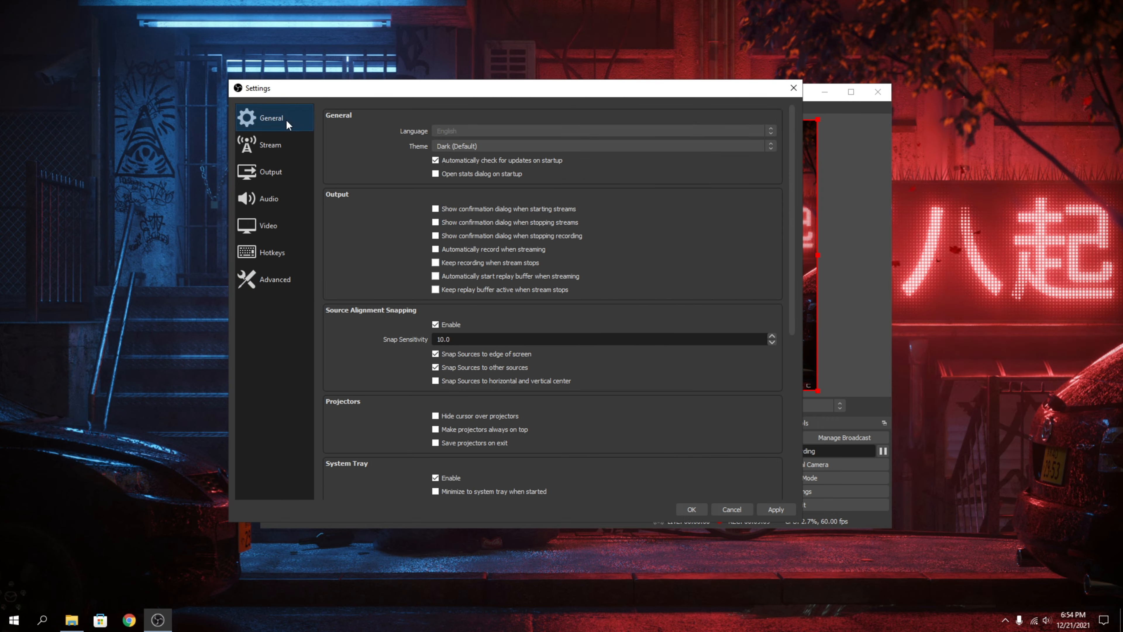
{"action": "left_click", "coordinate": [776, 509]}
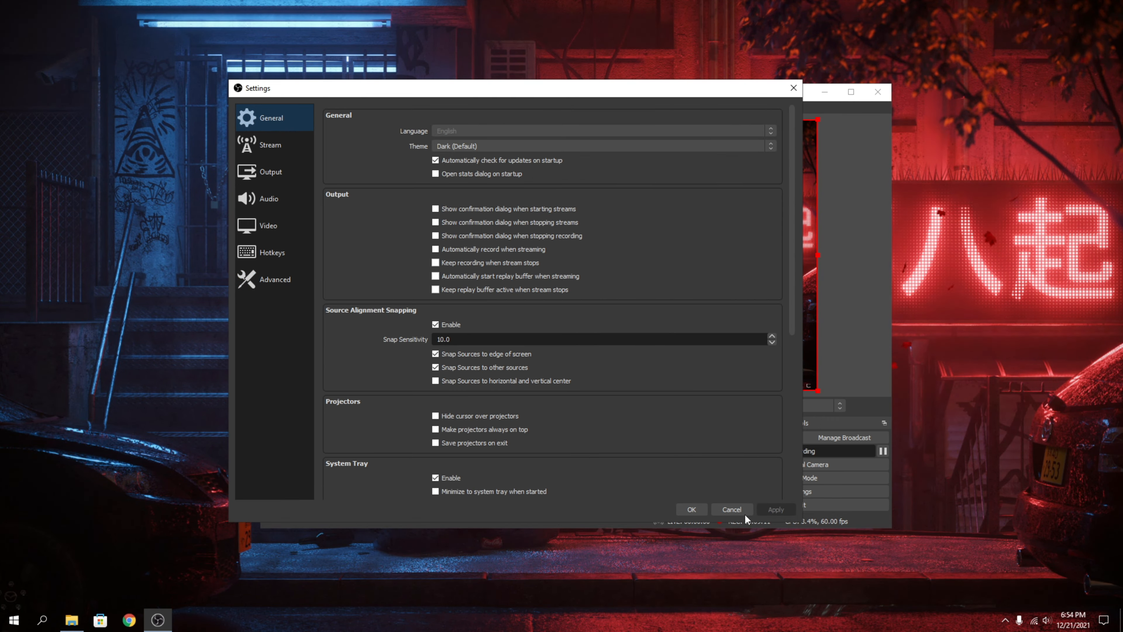
{"action": "left_click", "coordinate": [692, 509]}
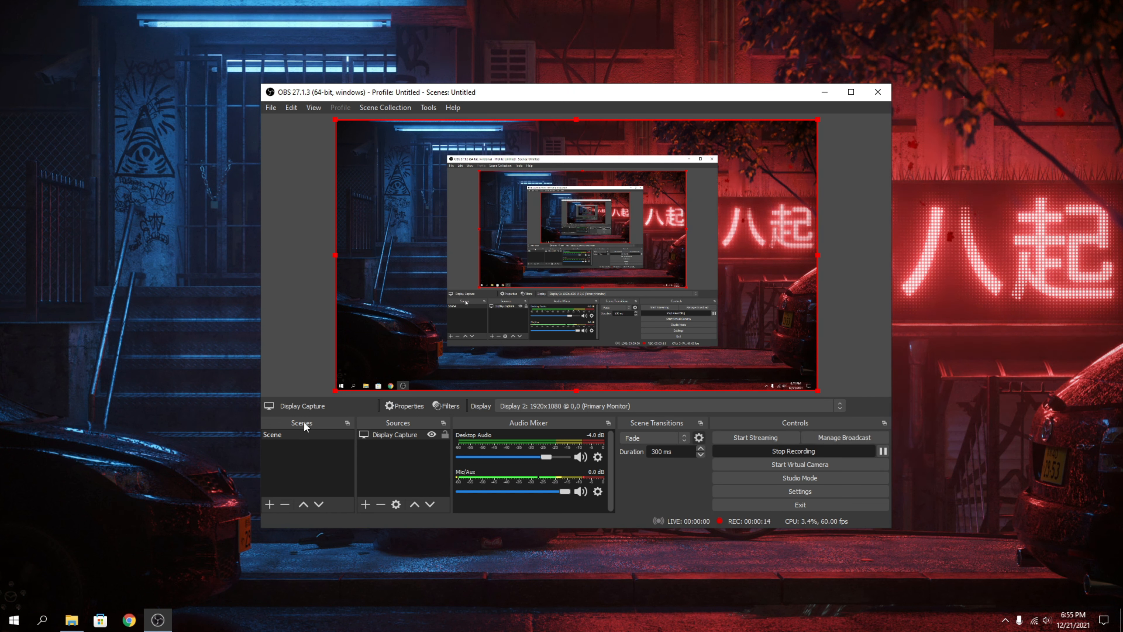
Add a second scene with the default name and switch to it.
{"action": "left_click", "coordinate": [269, 504]}
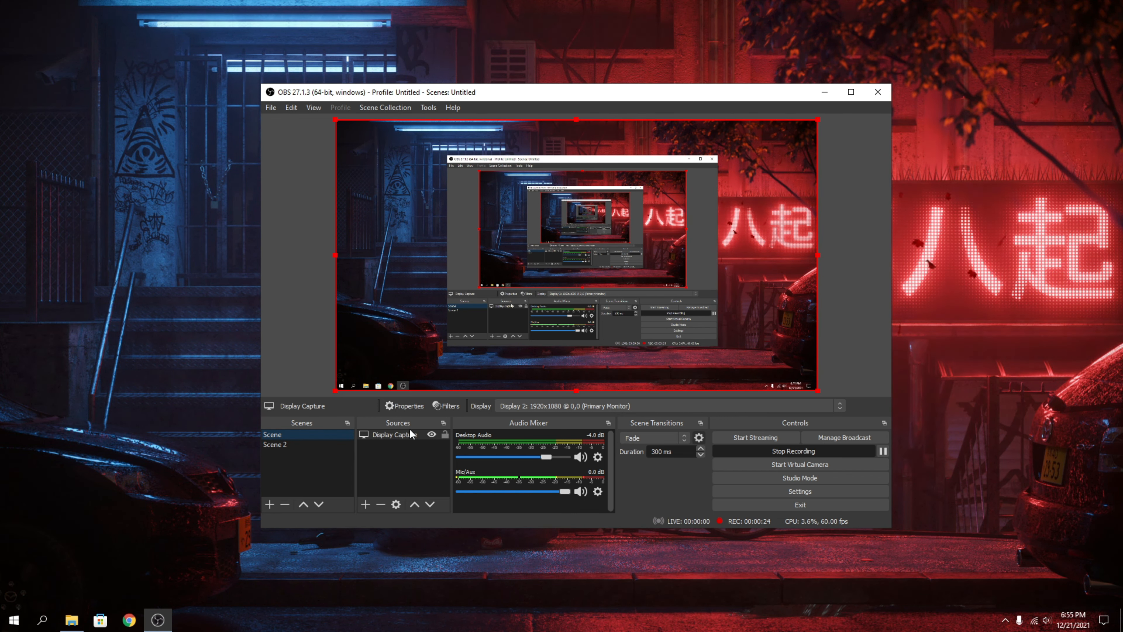
{"action": "left_click", "coordinate": [293, 445]}
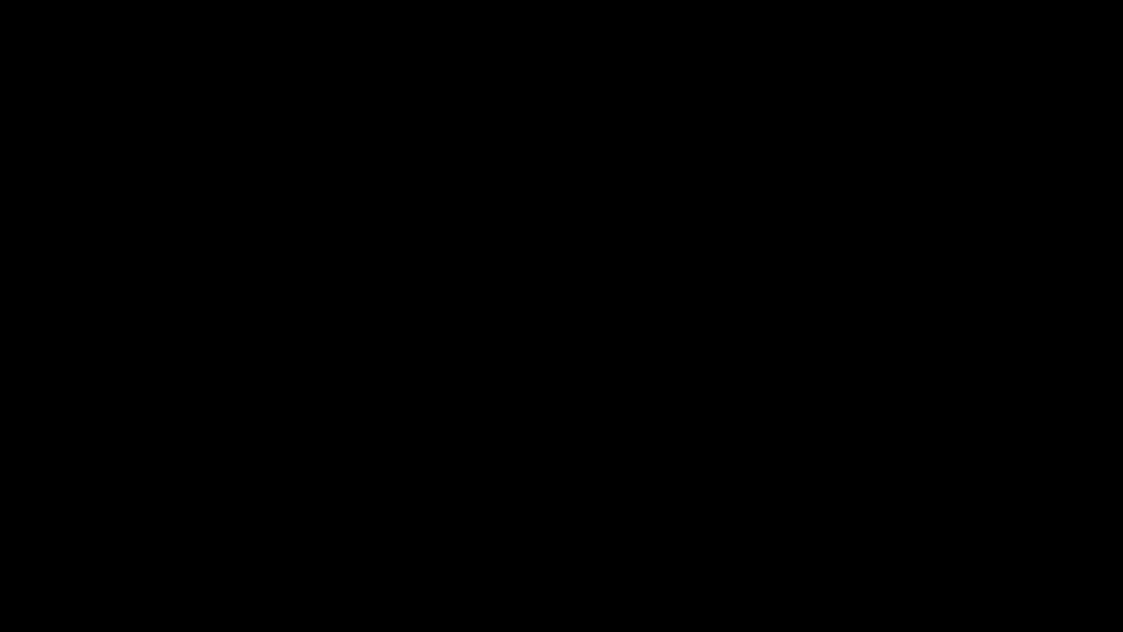
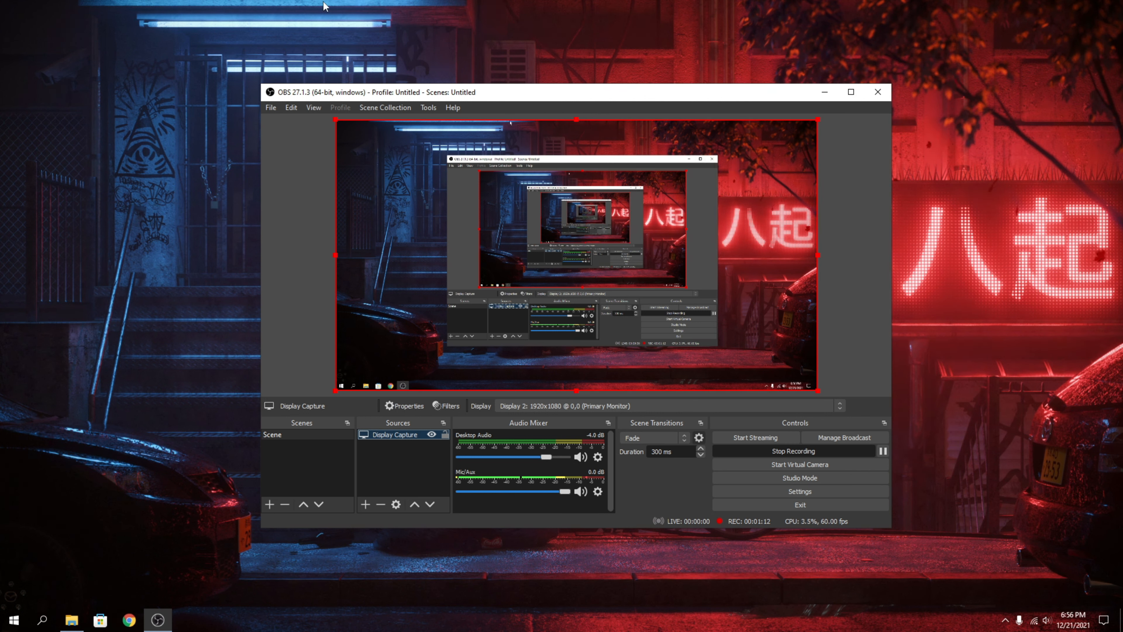
Check which displays the Display Capture source can record.
{"action": "left_click", "coordinate": [548, 404]}
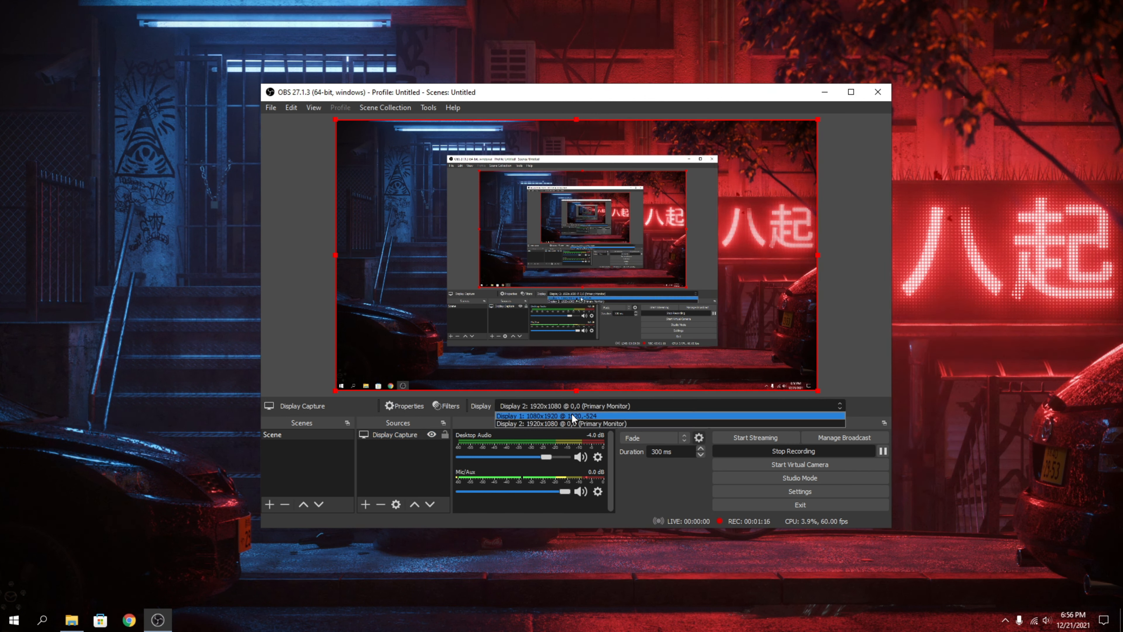
{"action": "left_click", "coordinate": [562, 417]}
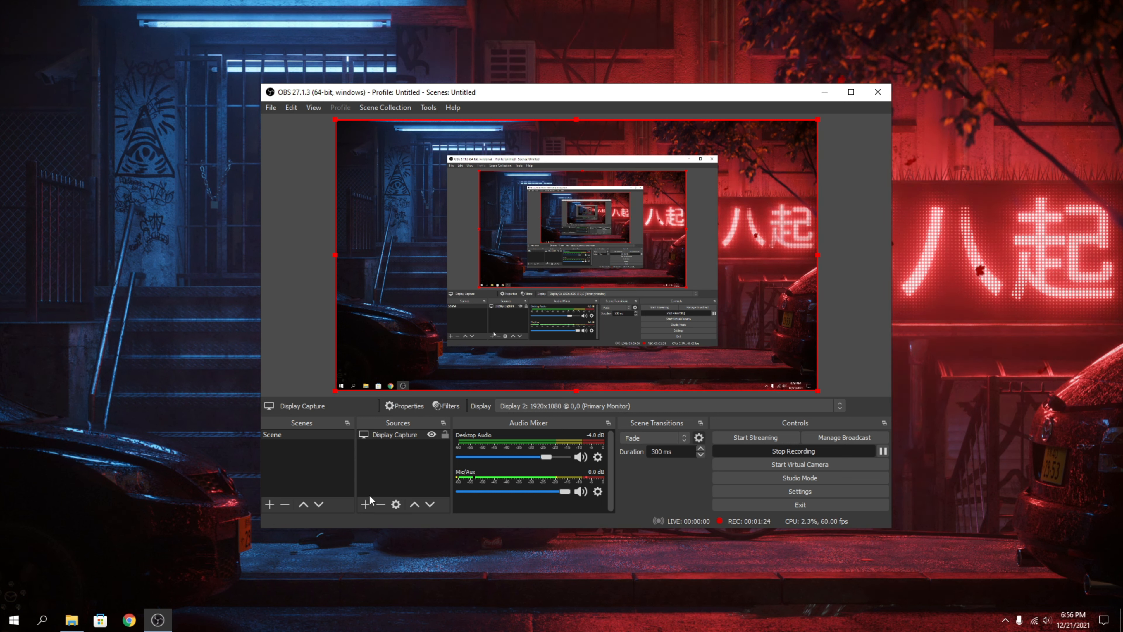
Add a Game Capture source with the default name, set its mode to Capture specific window and check the window choices.
{"action": "left_click", "coordinate": [366, 504]}
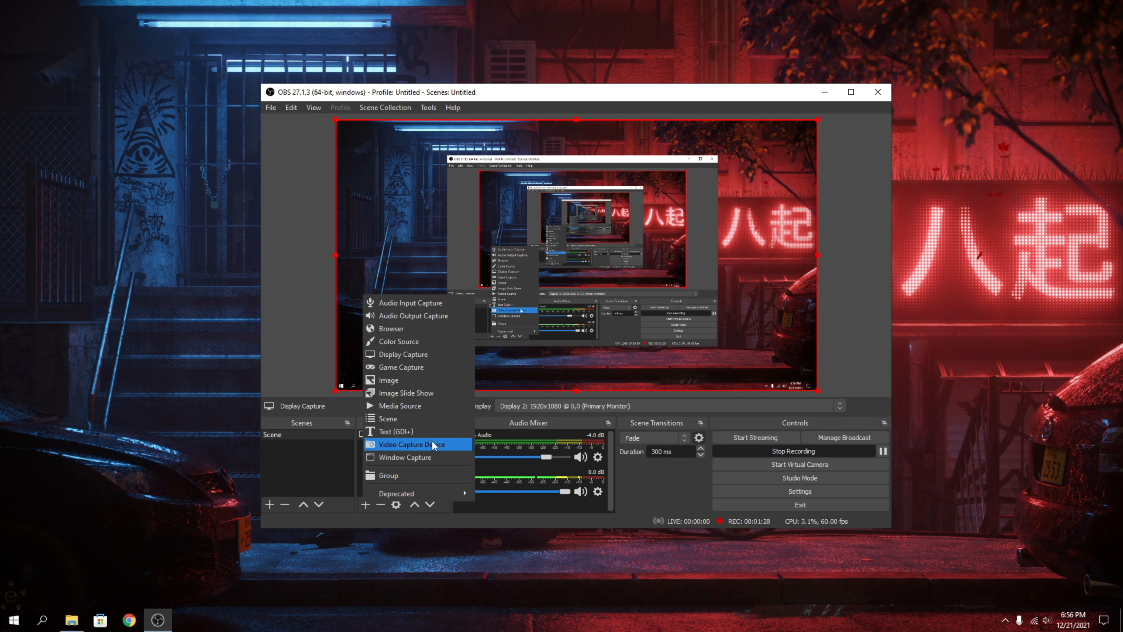
{"action": "left_click", "coordinate": [428, 366]}
{"action": "left_click", "coordinate": [610, 393]}
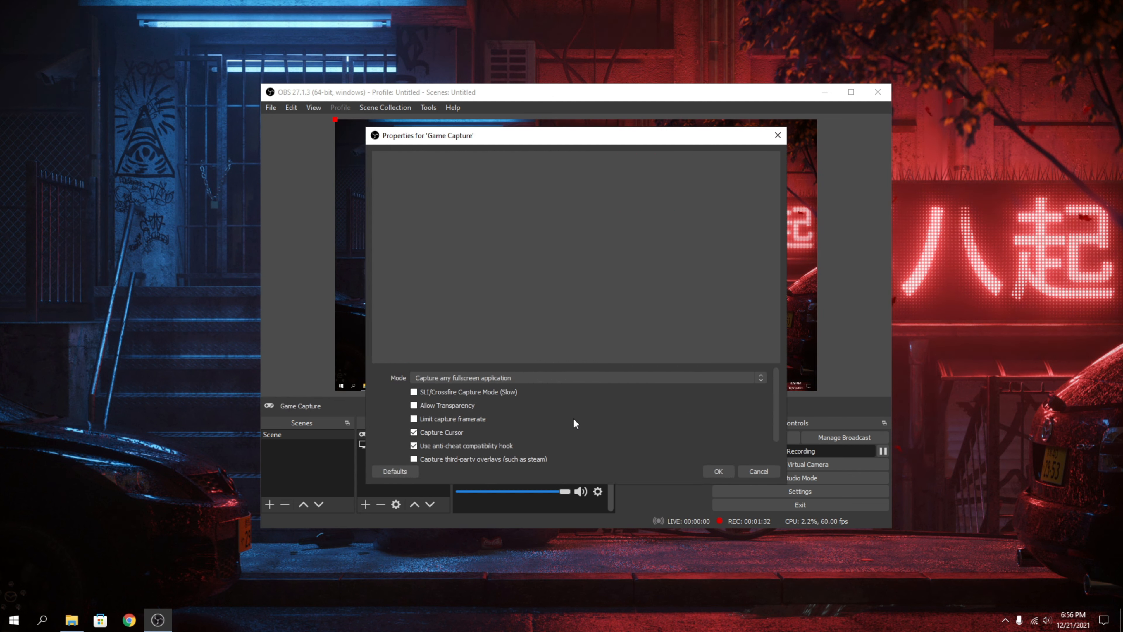
{"action": "left_click", "coordinate": [416, 379]}
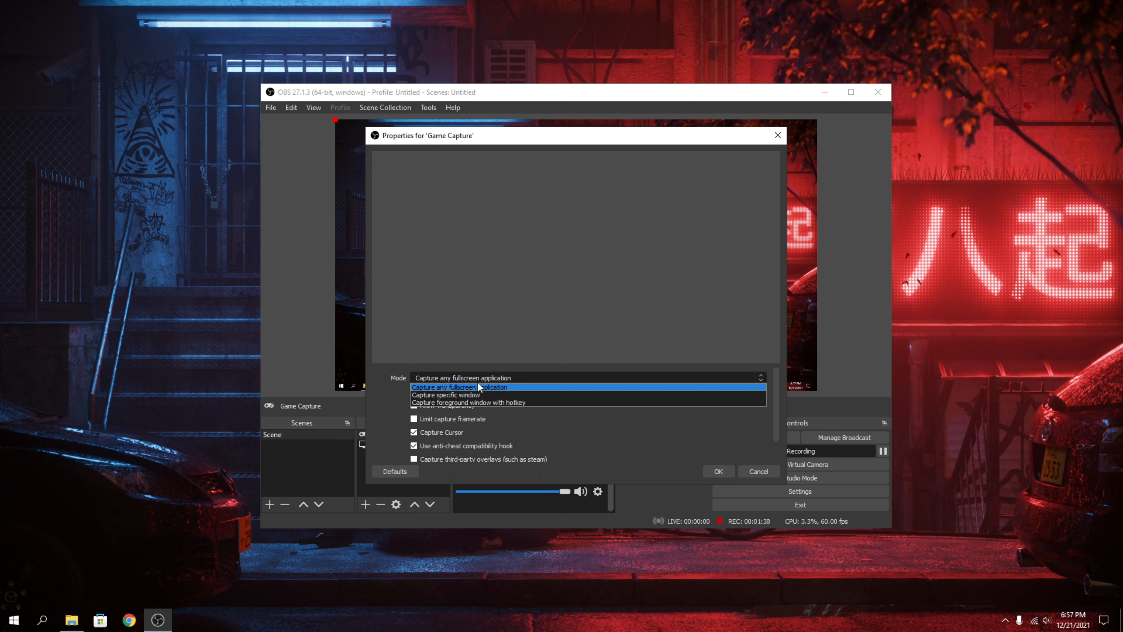
{"action": "left_click", "coordinate": [458, 395]}
{"action": "left_click", "coordinate": [457, 370]}
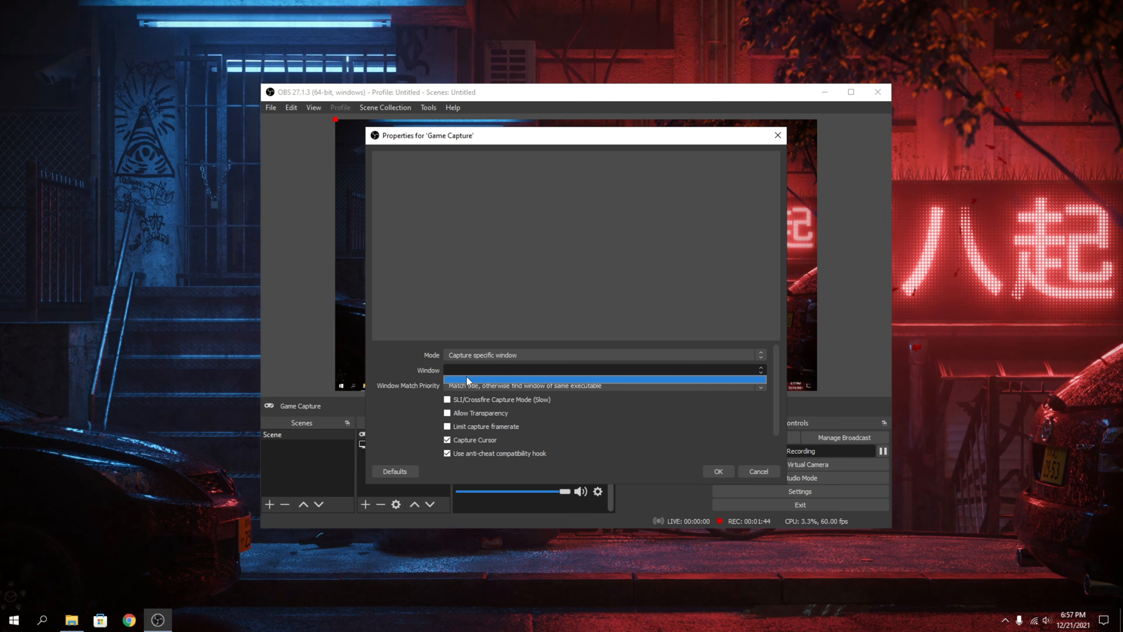
{"action": "left_click", "coordinate": [470, 372]}
{"action": "left_click", "coordinate": [509, 354]}
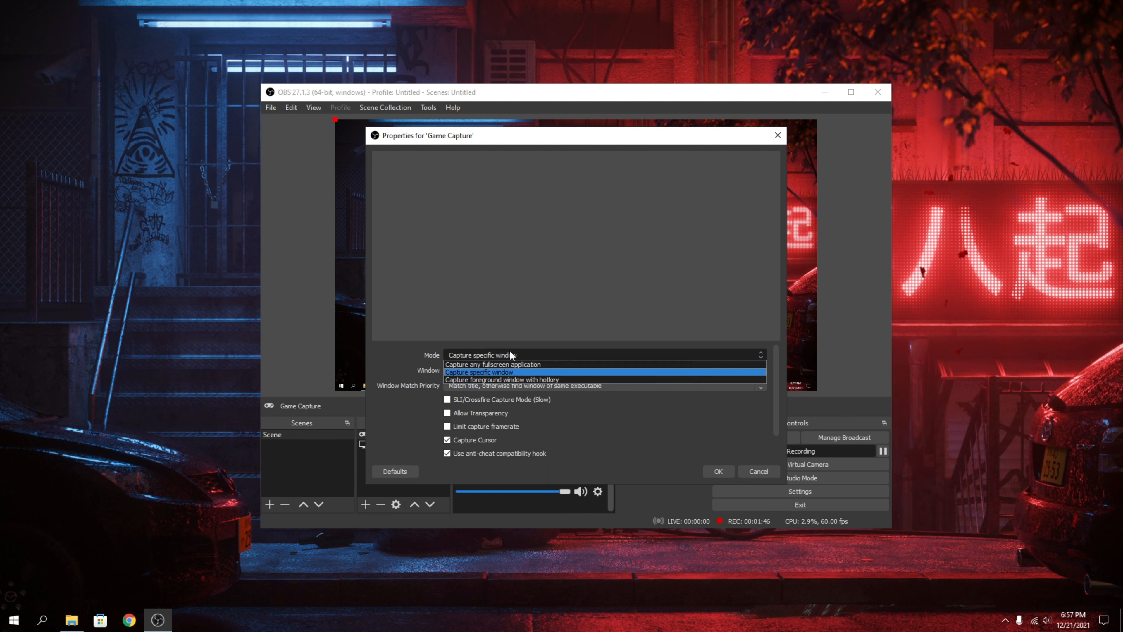
{"action": "left_click", "coordinate": [759, 469]}
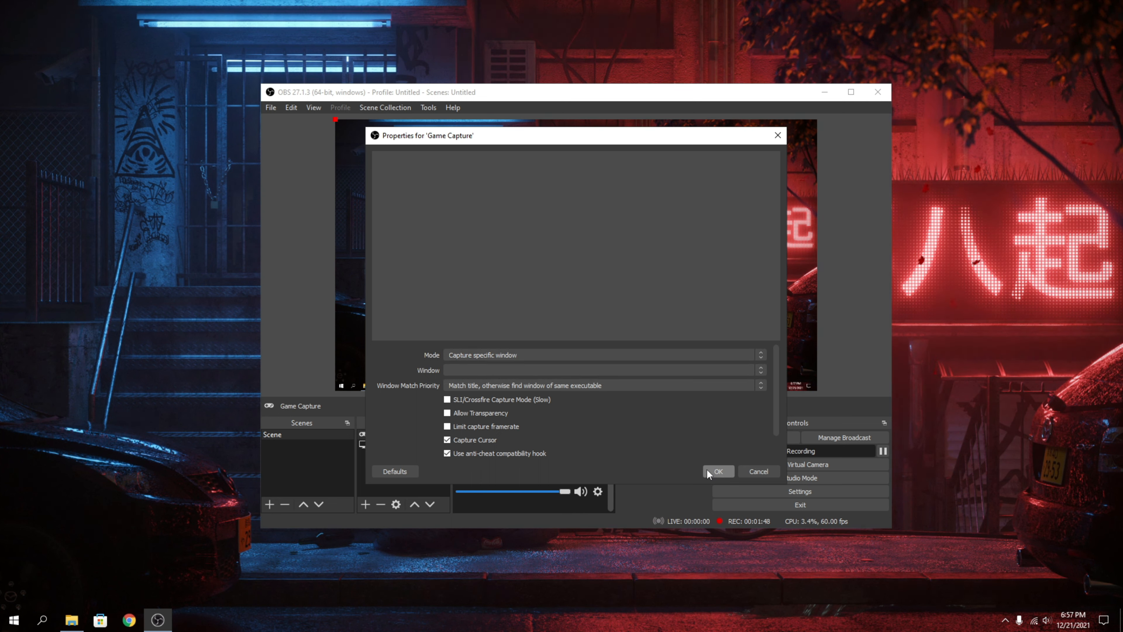
{"action": "left_click", "coordinate": [716, 470]}
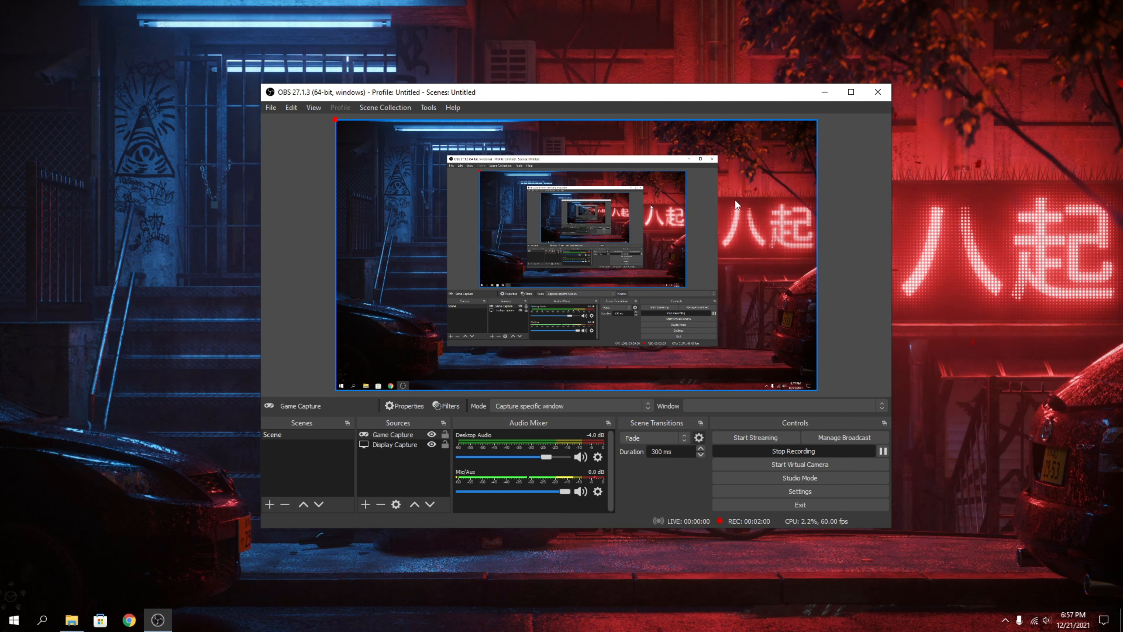
{"action": "left_click", "coordinate": [365, 505]}
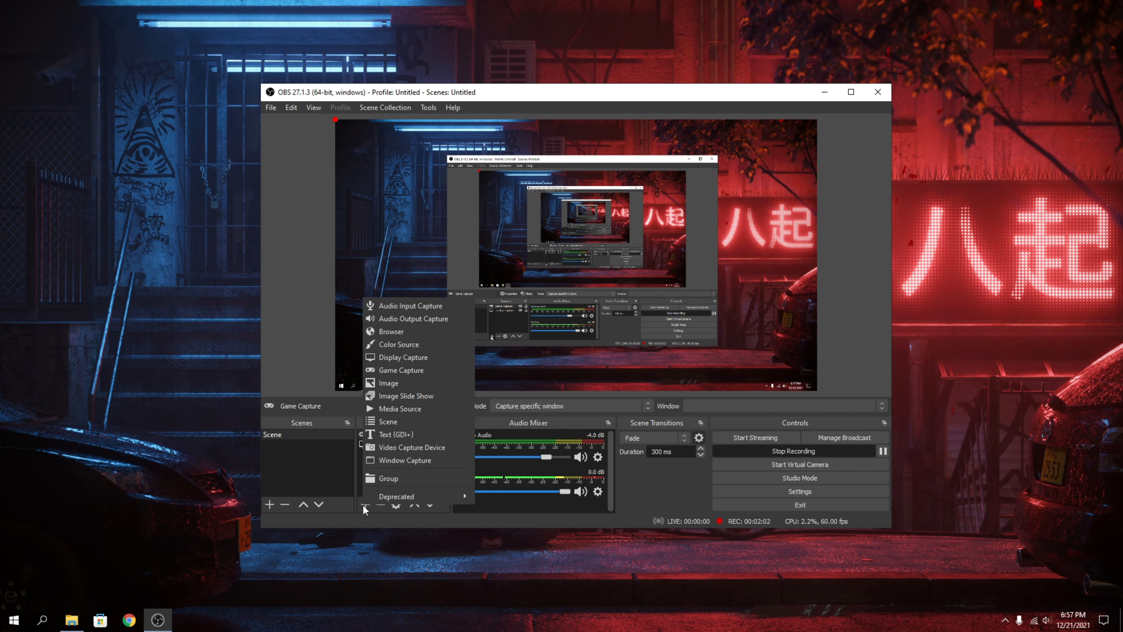
{"action": "left_click", "coordinate": [402, 447]}
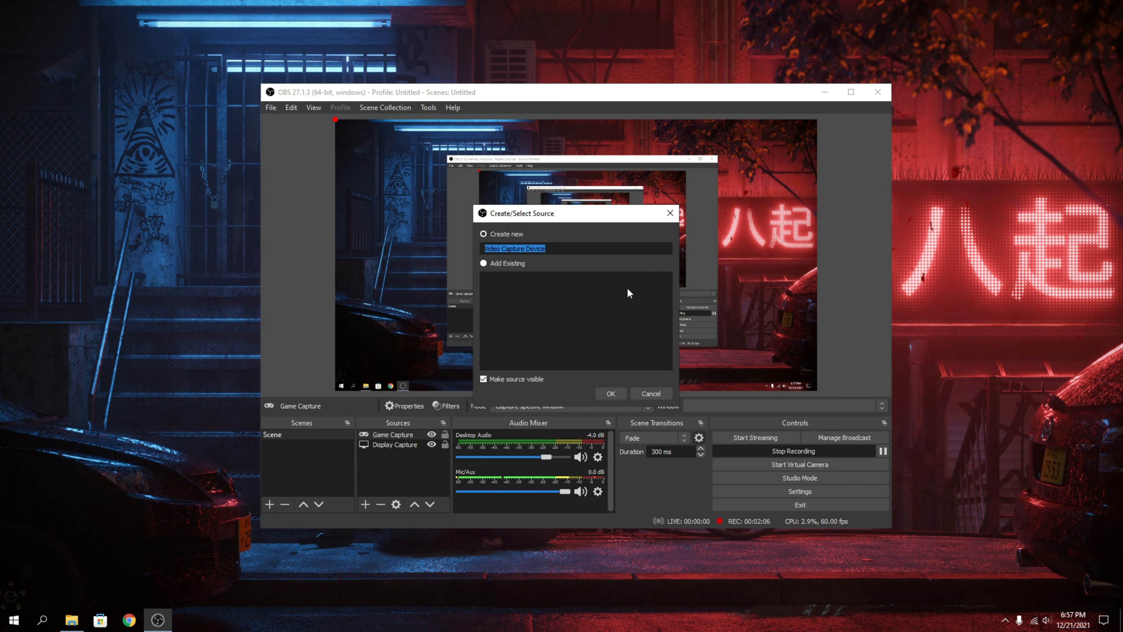
{"action": "left_click", "coordinate": [652, 393]}
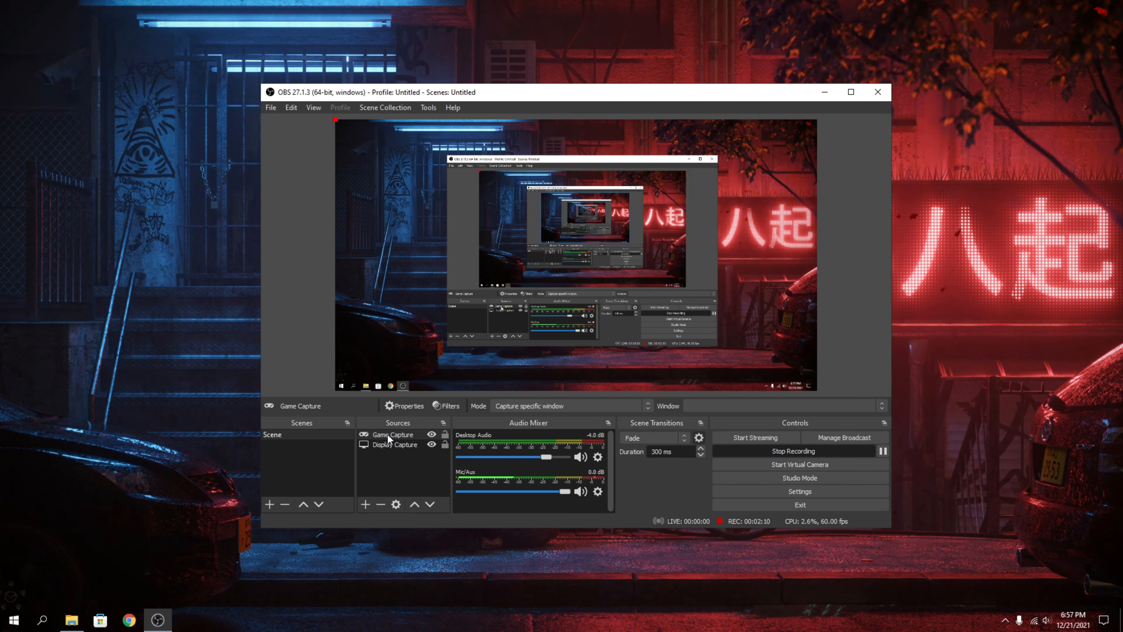
Remove the Game Capture source from the scene.
{"action": "left_click", "coordinate": [380, 504]}
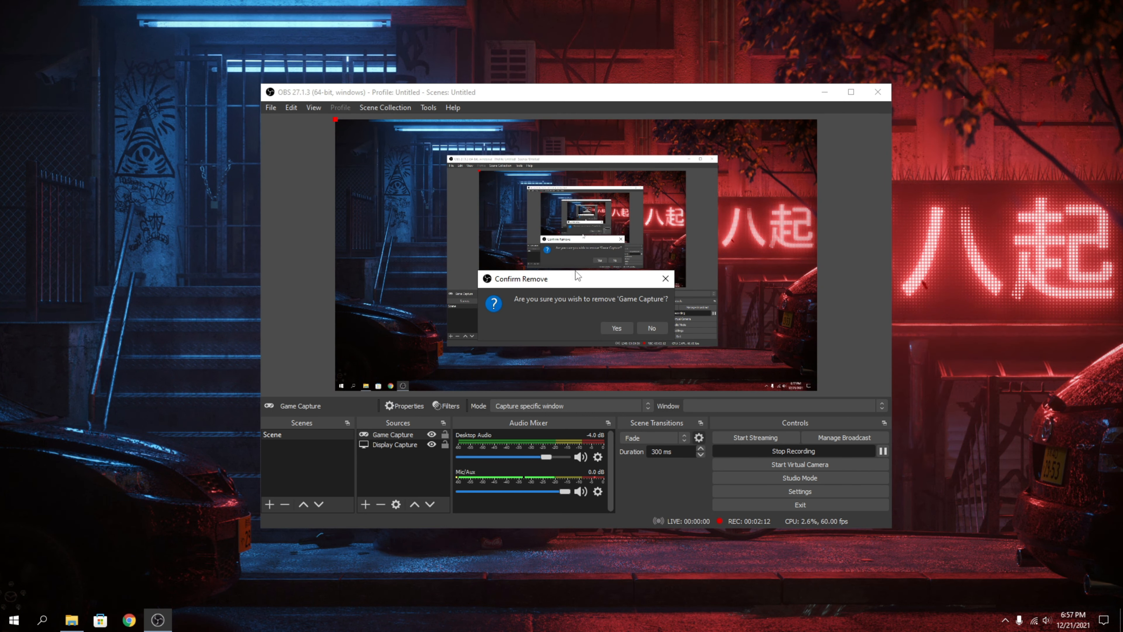
{"action": "left_click", "coordinate": [616, 327]}
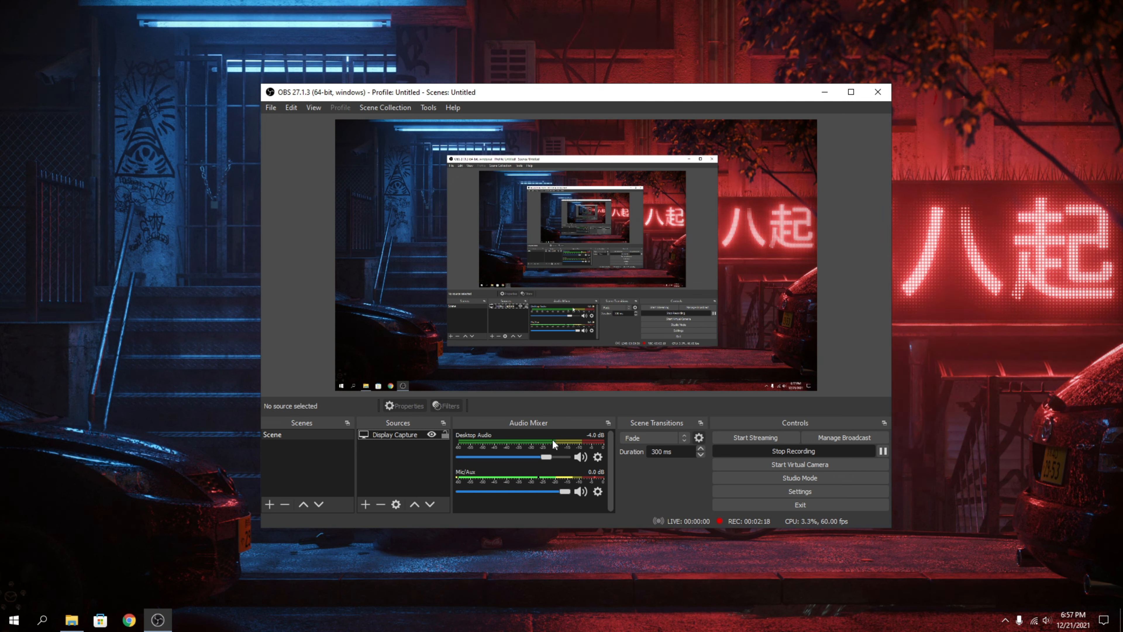
Raise the Desktop Audio volume to 0.0 dB and leave the Mic/Aux volume at 0.0 dB.
{"action": "left_click_drag", "start_coordinate": [547, 456], "coordinate": [570, 457]}
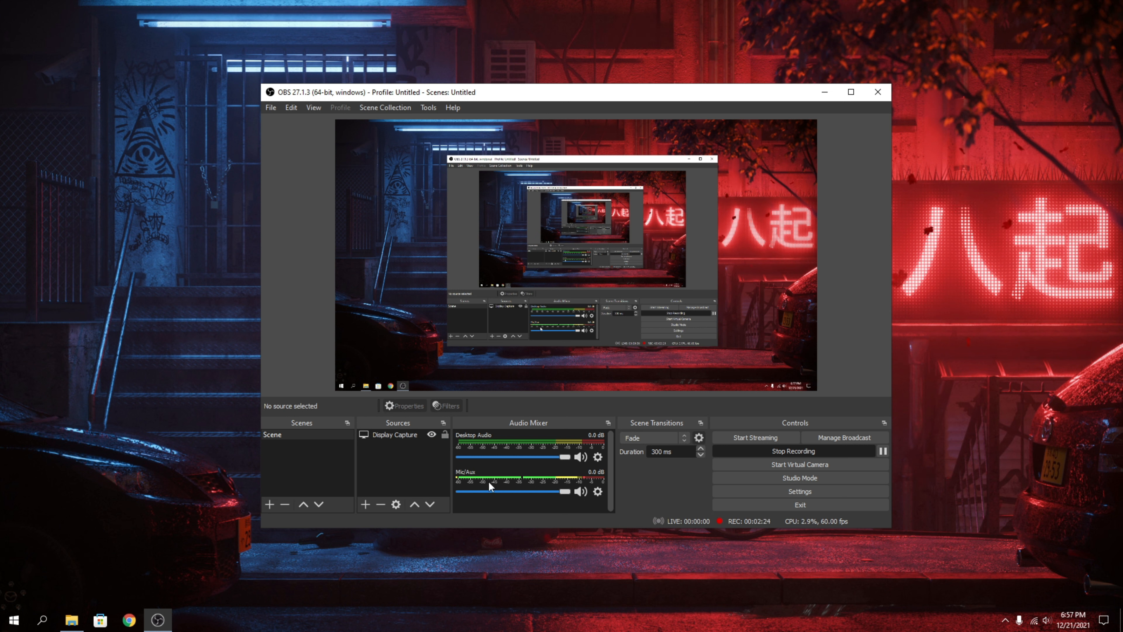
{"action": "mouse_move", "coordinate": [563, 491]}
{"action": "left_mouse_down"}
{"action": "mouse_move", "coordinate": [485, 491]}
{"action": "mouse_move", "coordinate": [567, 485]}
{"action": "left_mouse_up"}
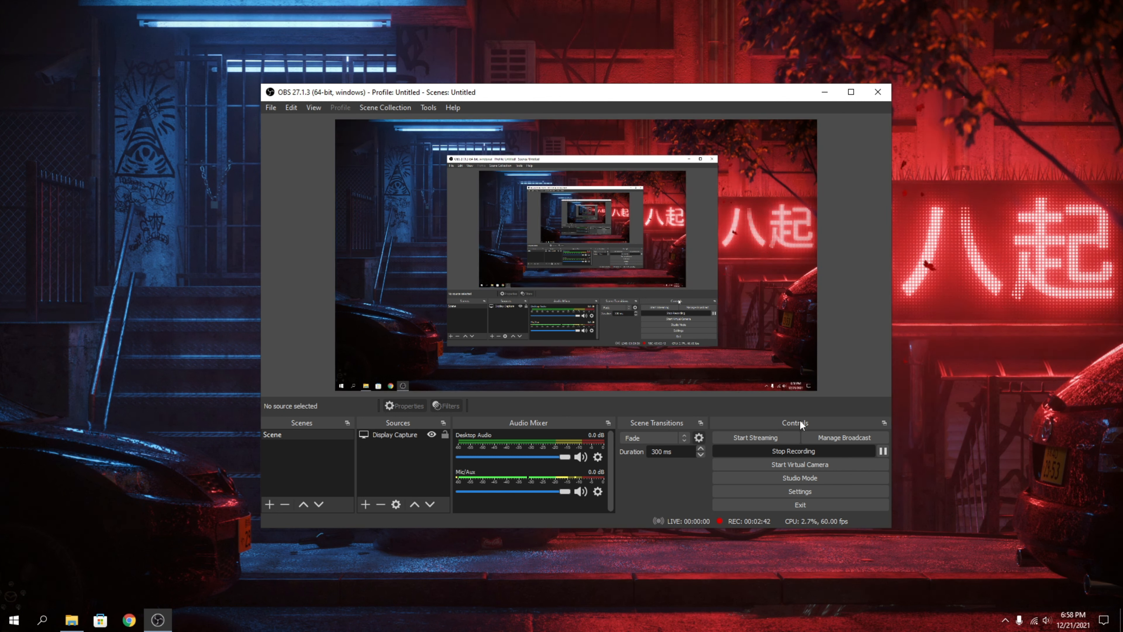
Start a new YouTube broadcast titled "Fornite Live Stream" with the description "fortnite live stream test".
{"action": "left_click", "coordinate": [846, 437]}
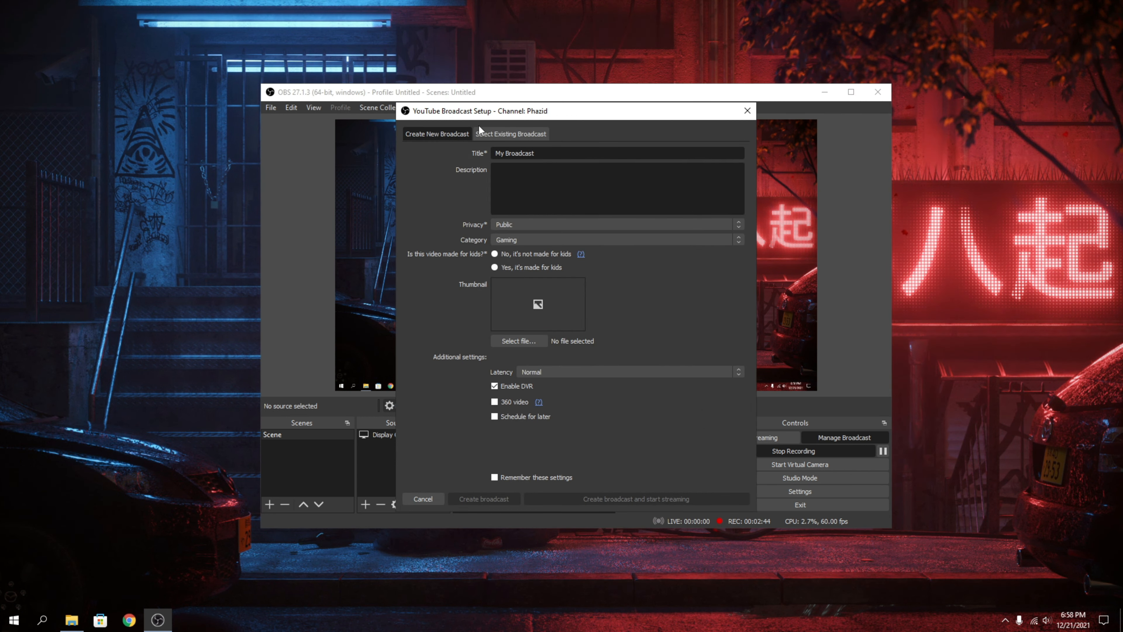
{"action": "left_click_drag", "start_coordinate": [489, 110], "coordinate": [509, 125]}
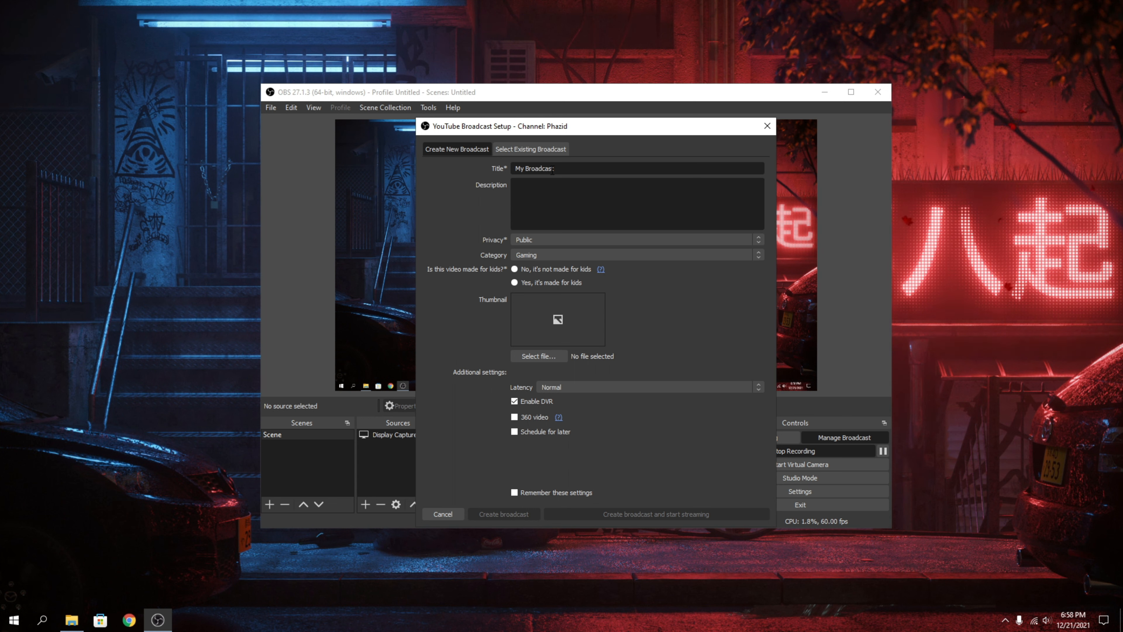
{"action": "left_click_drag", "start_coordinate": [552, 169], "coordinate": [446, 169]}
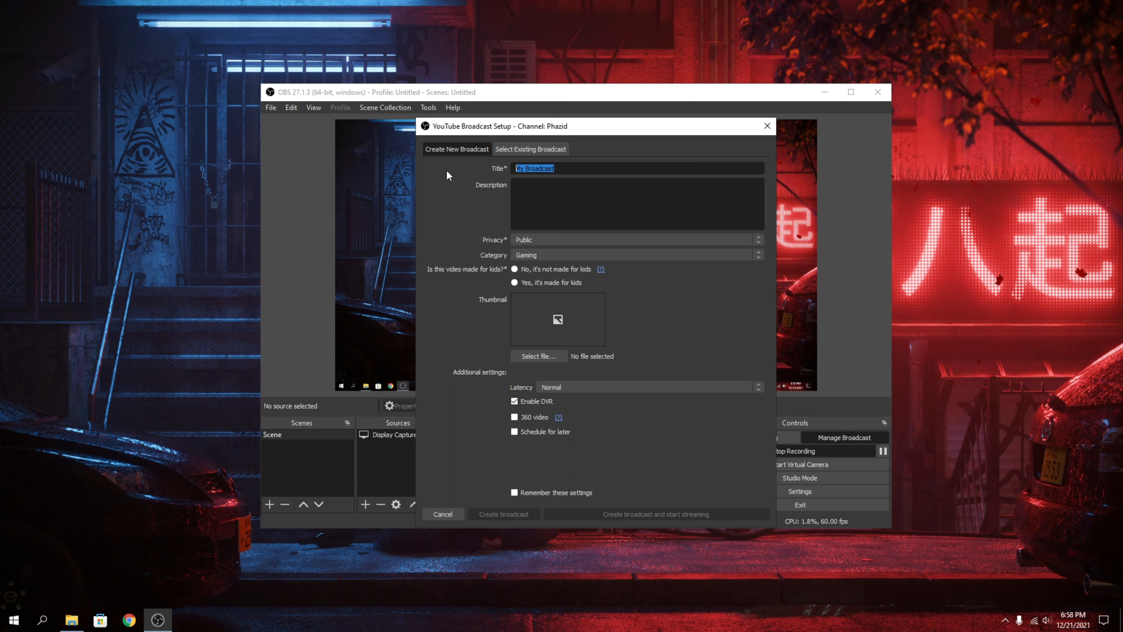
{"action": "key", "text": "BackSpace"}
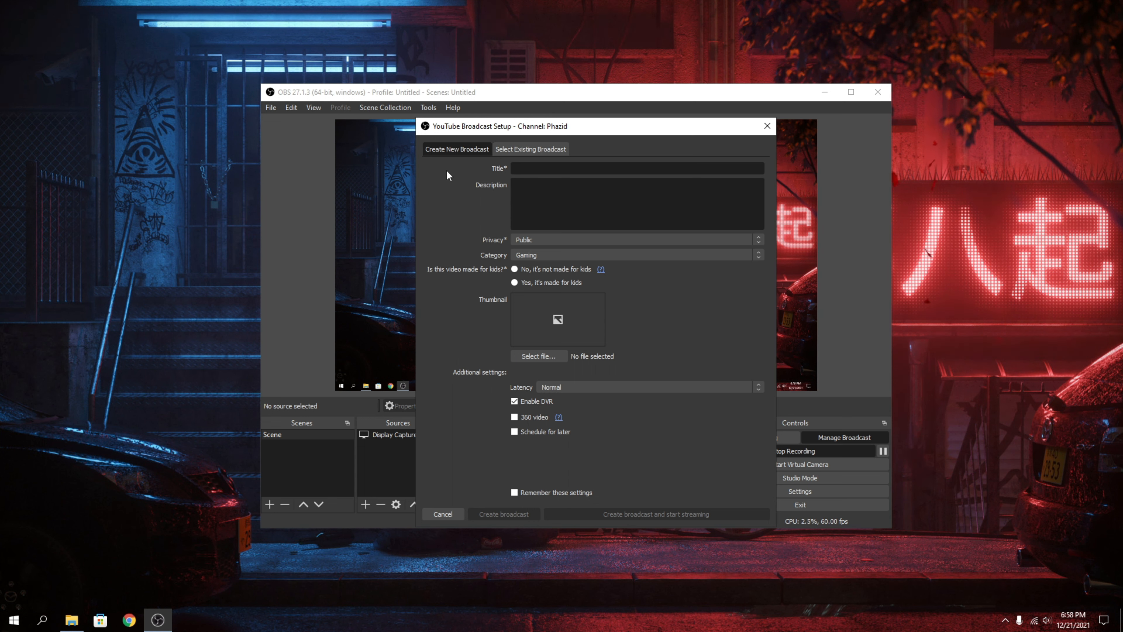
{"action": "type", "text": "Forn"}
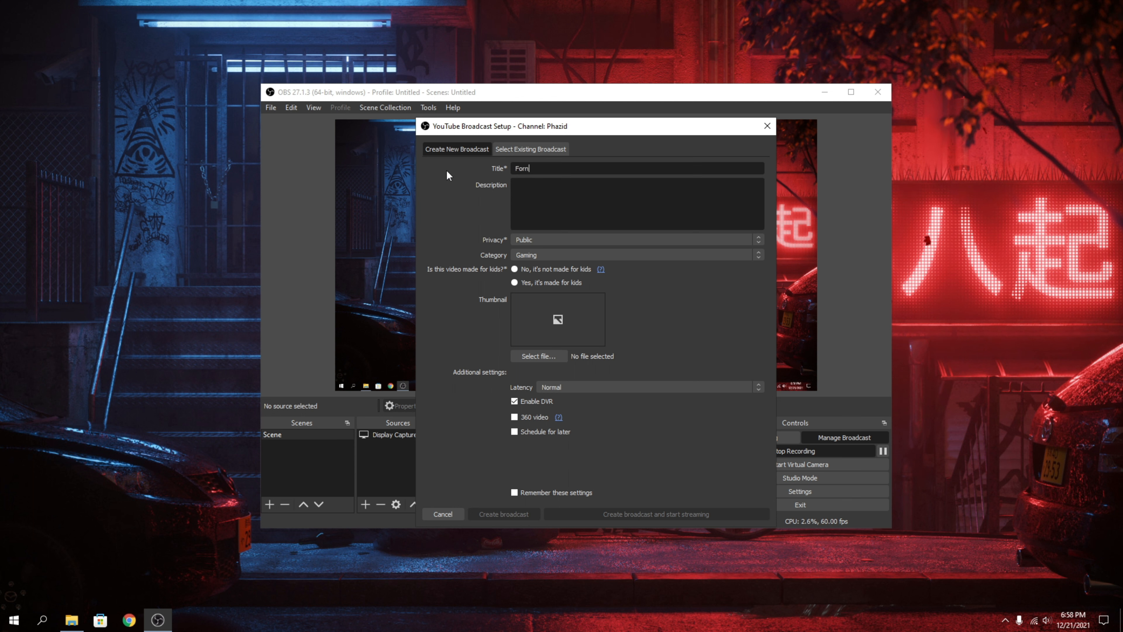
{"action": "type", "text": "ite Live Stream"}
{"action": "type", "text": "live s"}
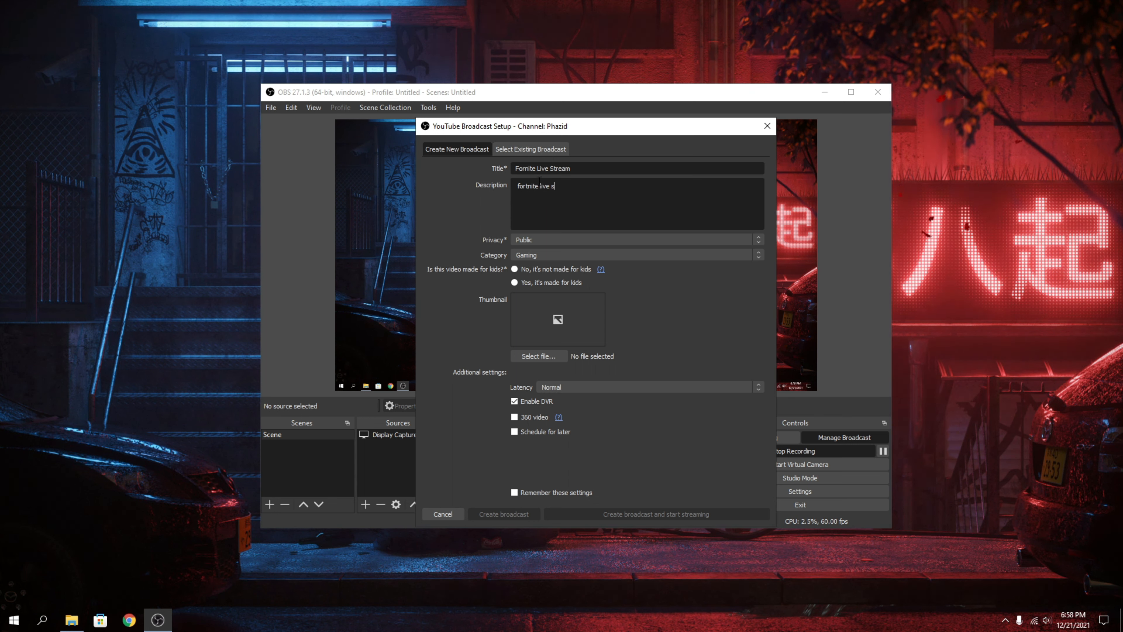
{"action": "type", "text": "tream test"}
Look through the broadcast's privacy options, keep it Public and choose Gaming as the category.
{"action": "left_click", "coordinate": [562, 244]}
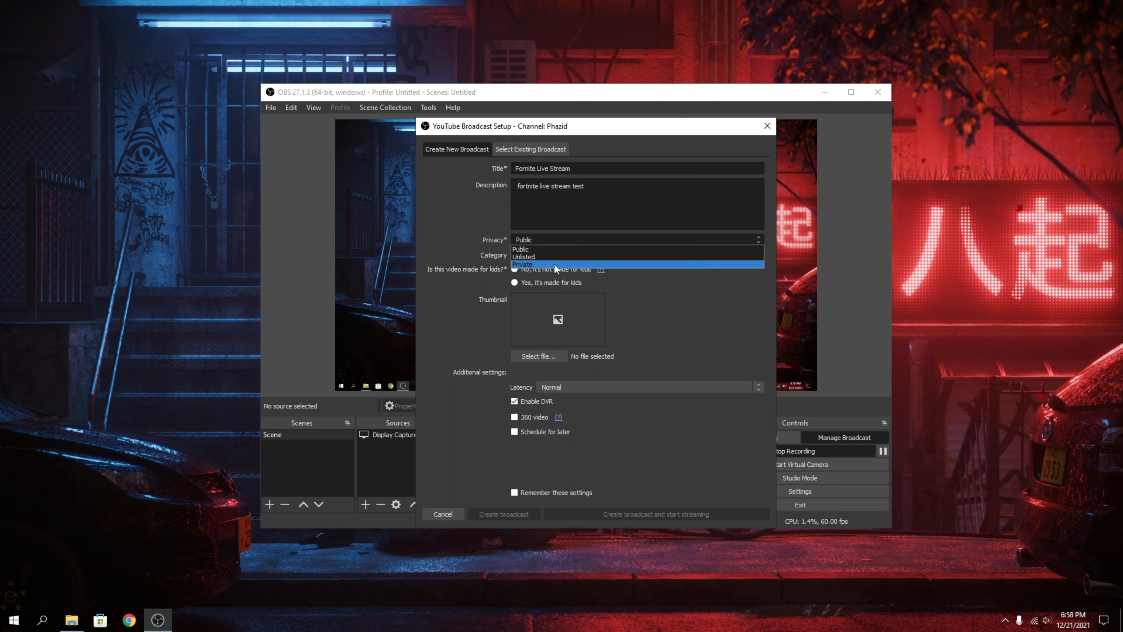
{"action": "left_click", "coordinate": [552, 243]}
{"action": "left_click", "coordinate": [553, 255]}
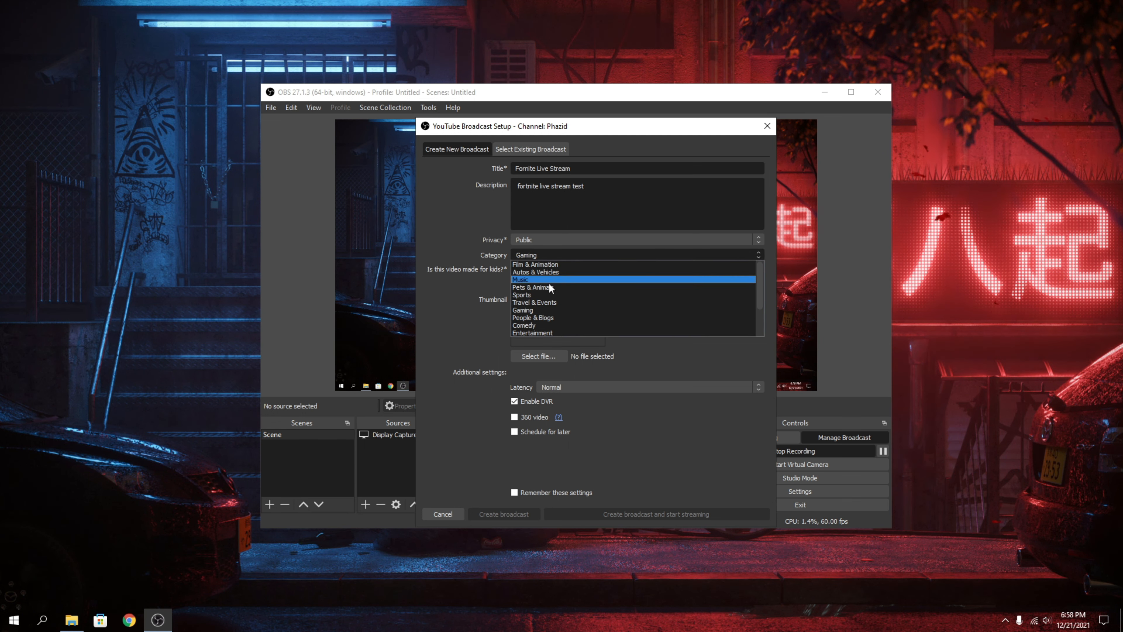
{"action": "left_click", "coordinate": [548, 310]}
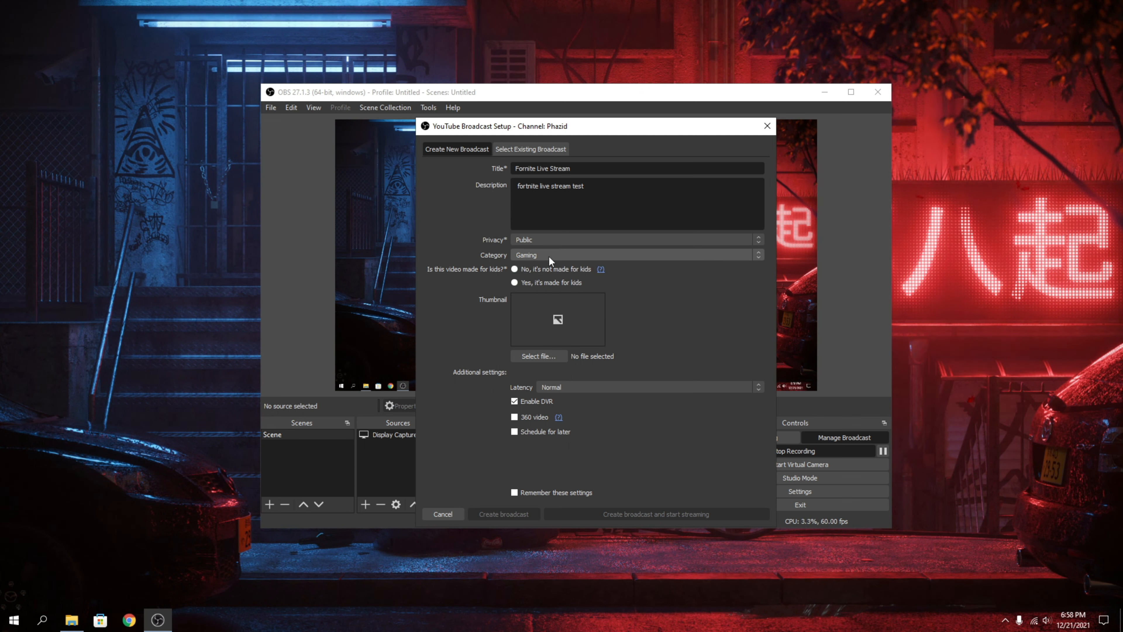
Set the image "Fortnite Live Thmbnail.png (1)" from the SFX-VFX folder as the broadcast thumbnail.
{"action": "left_click", "coordinate": [547, 357]}
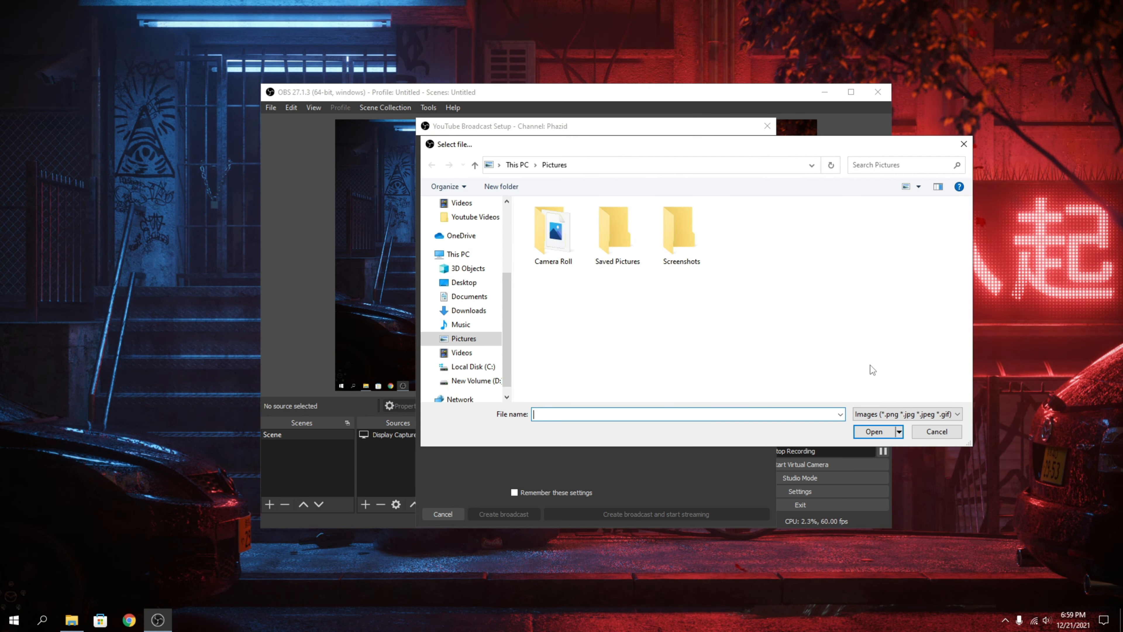
{"action": "scroll", "coordinate": [462, 287], "scroll_direction": "up", "scroll_amount": 5}
{"action": "left_click", "coordinate": [463, 310]}
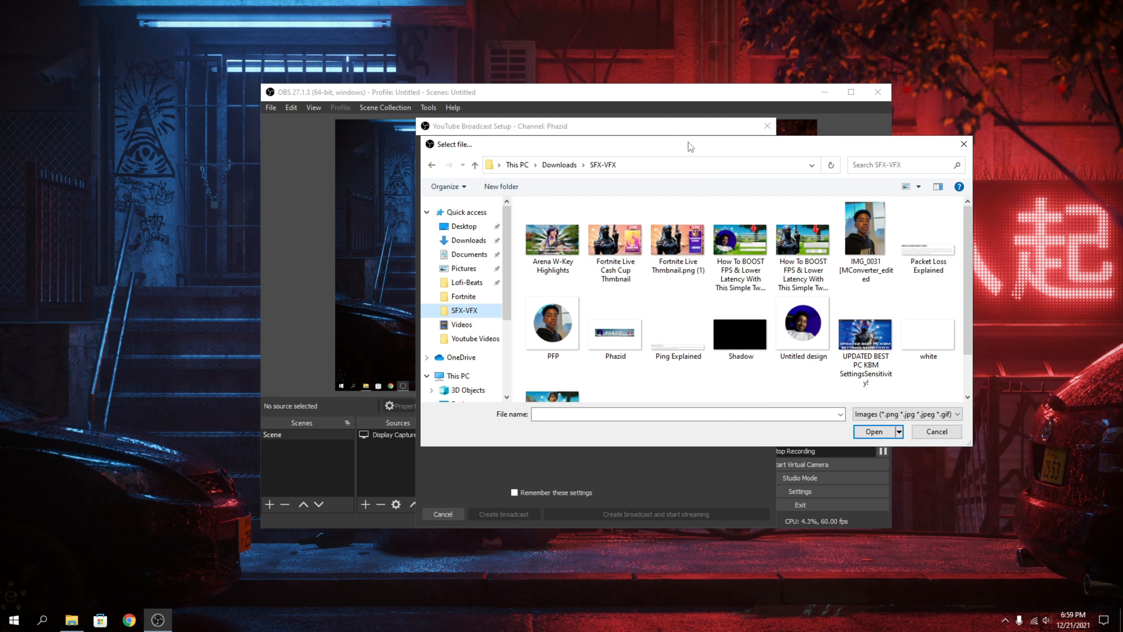
{"action": "left_click", "coordinate": [683, 256]}
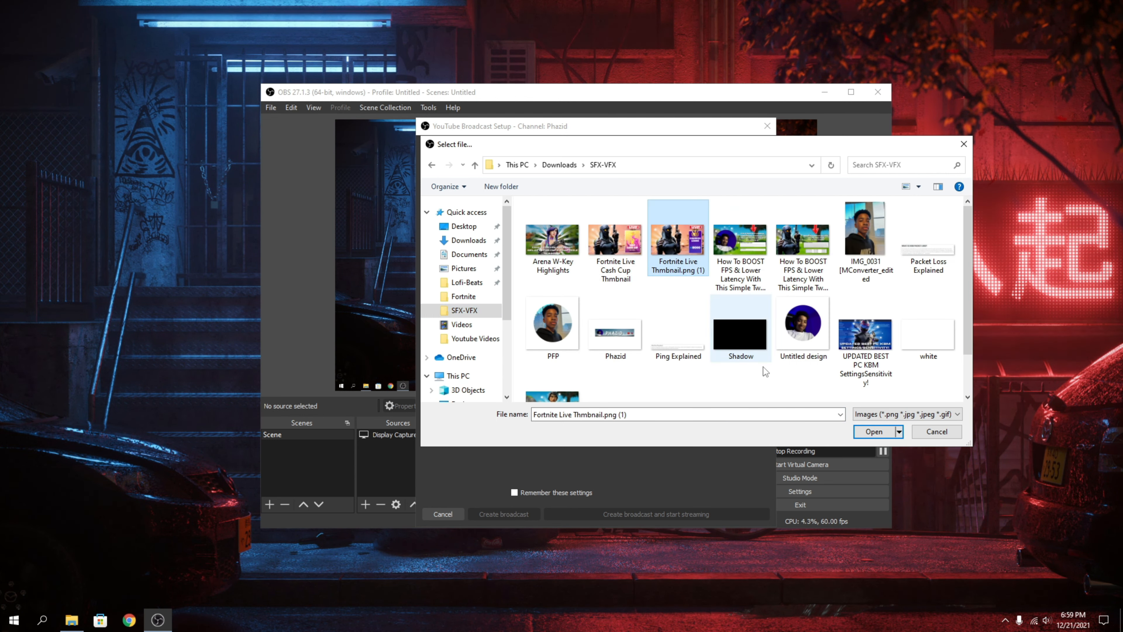
{"action": "left_click", "coordinate": [874, 431]}
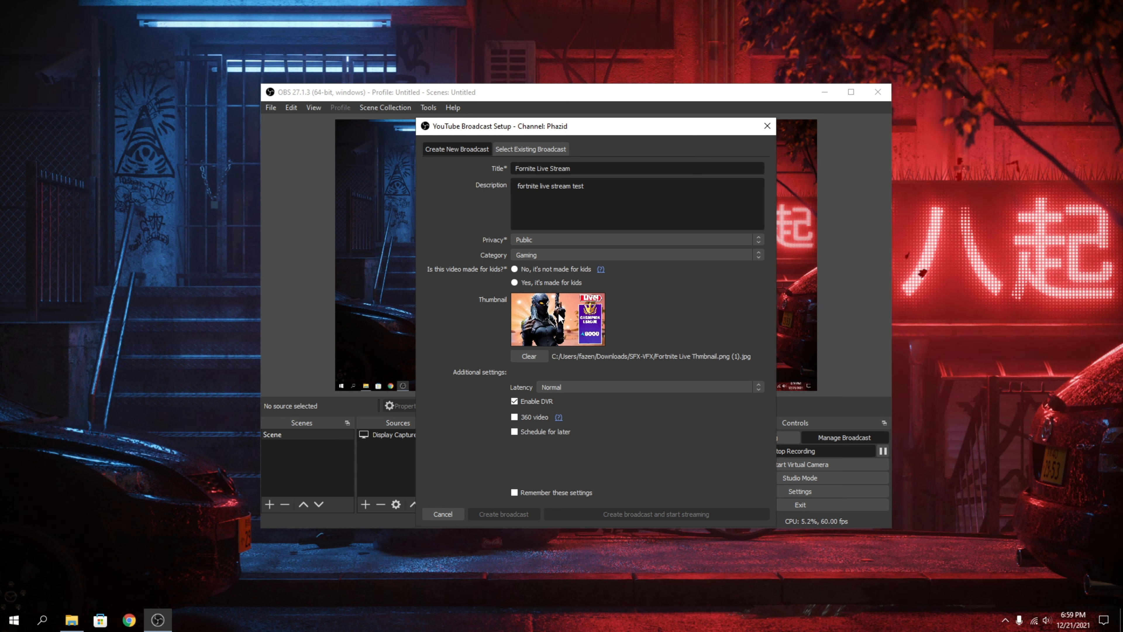
Look through the broadcast's latency options and cancel the broadcast setup.
{"action": "left_click", "coordinate": [564, 385]}
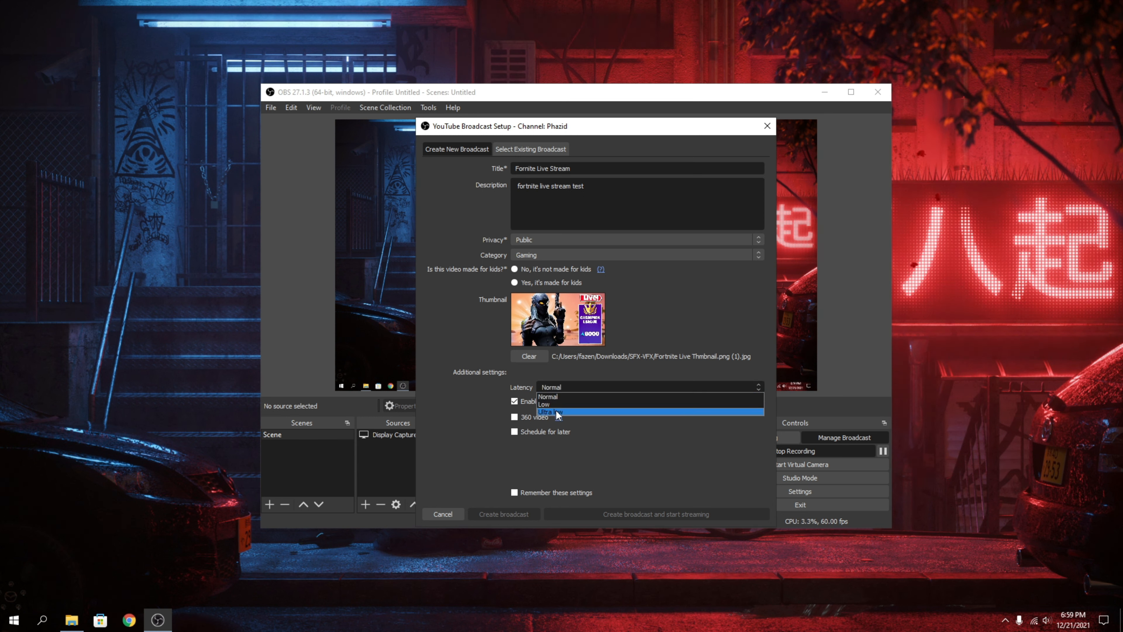
{"action": "left_click", "coordinate": [475, 435]}
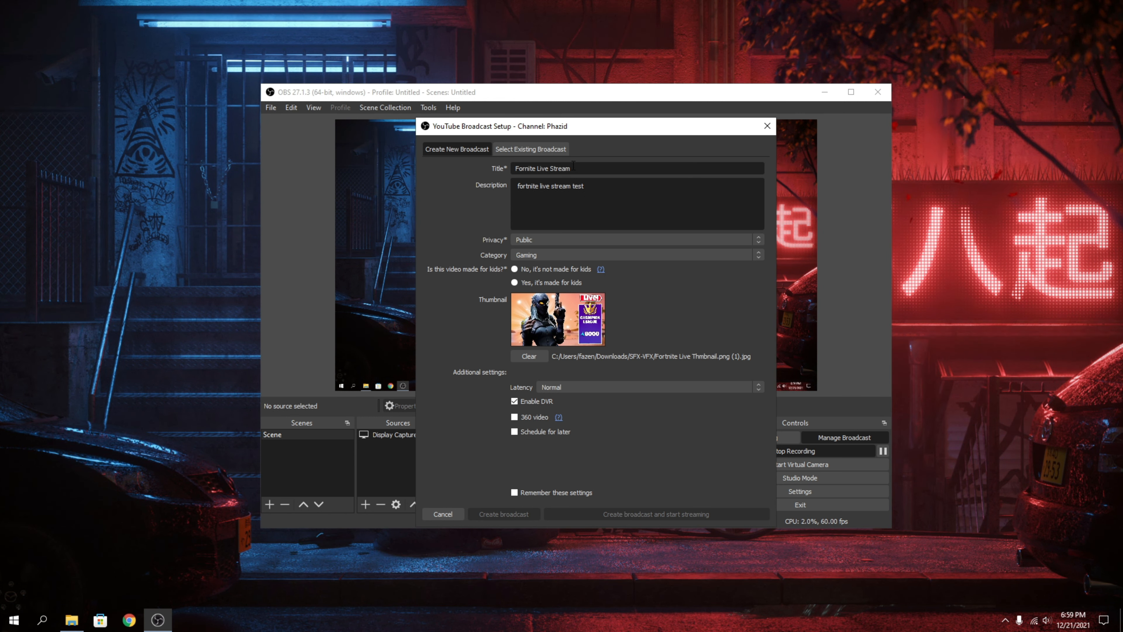
{"action": "left_click", "coordinate": [443, 514]}
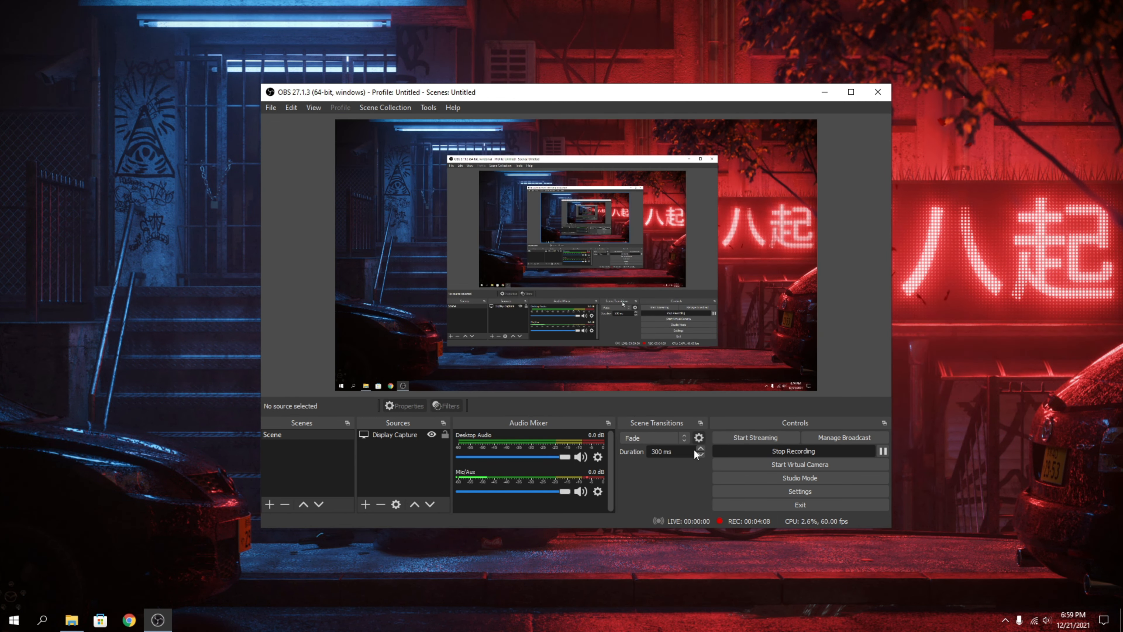